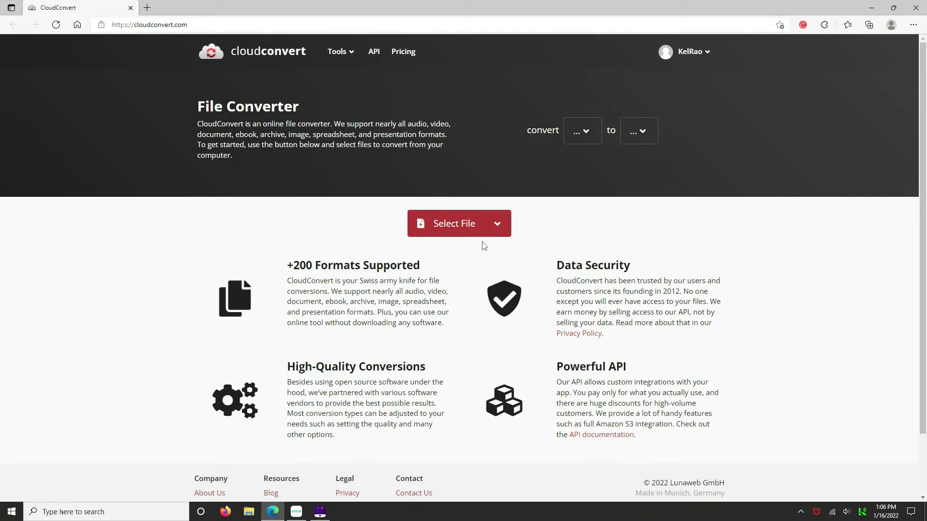
# - Load ty-page-29-30.pdf from the computer into CloudConvert
pyautogui.click(498, 227)
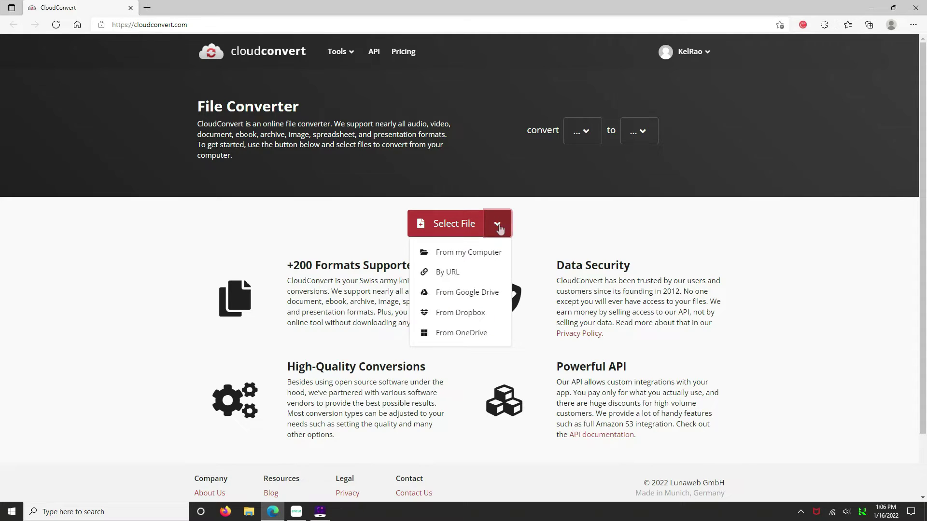
pyautogui.click(484, 256)
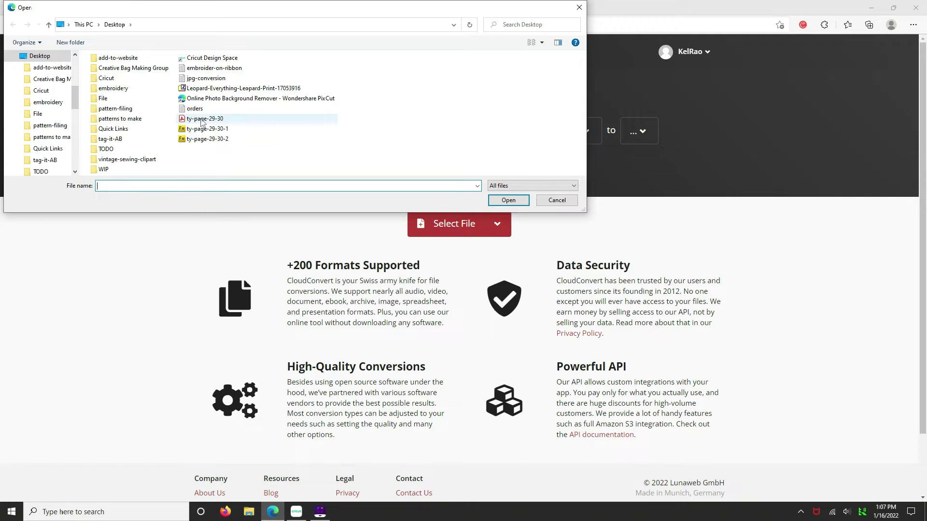
pyautogui.click(200, 120)
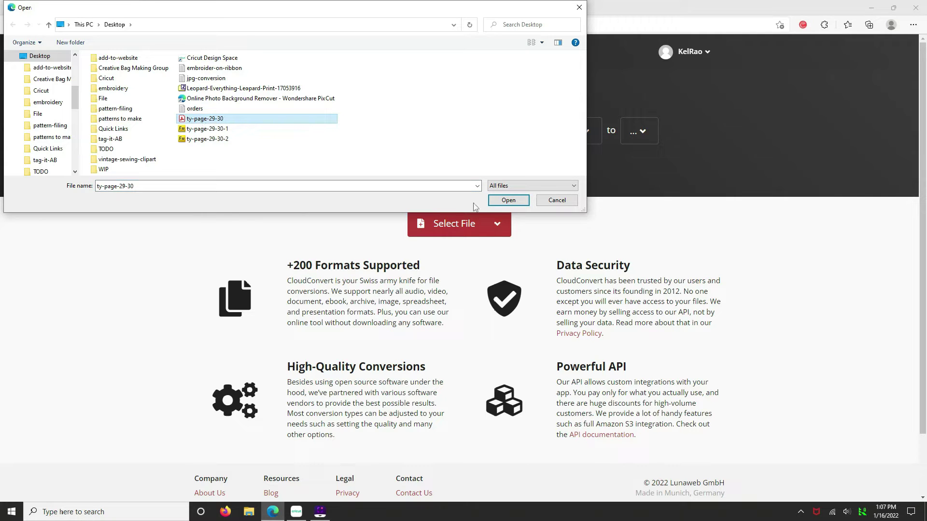
pyautogui.click(506, 202)
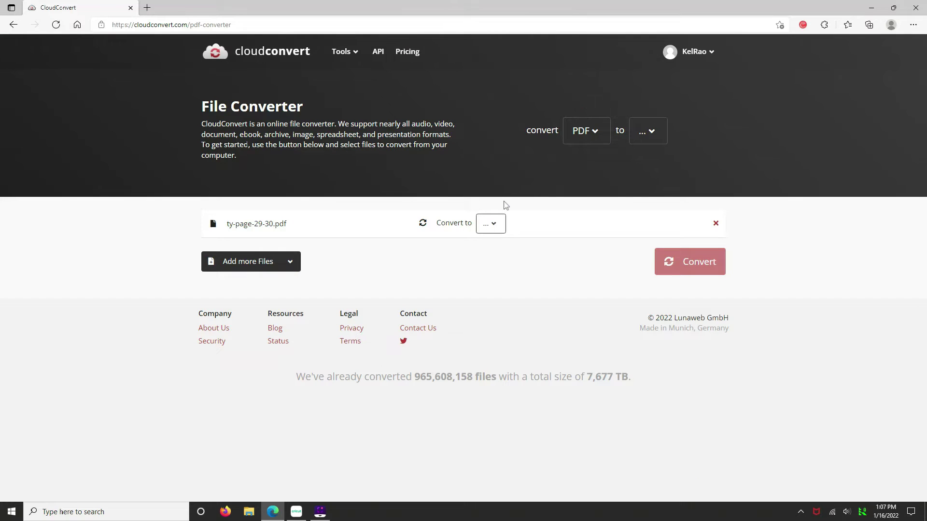
# - Set the conversion output format to Image > JPG
pyautogui.click(495, 226)
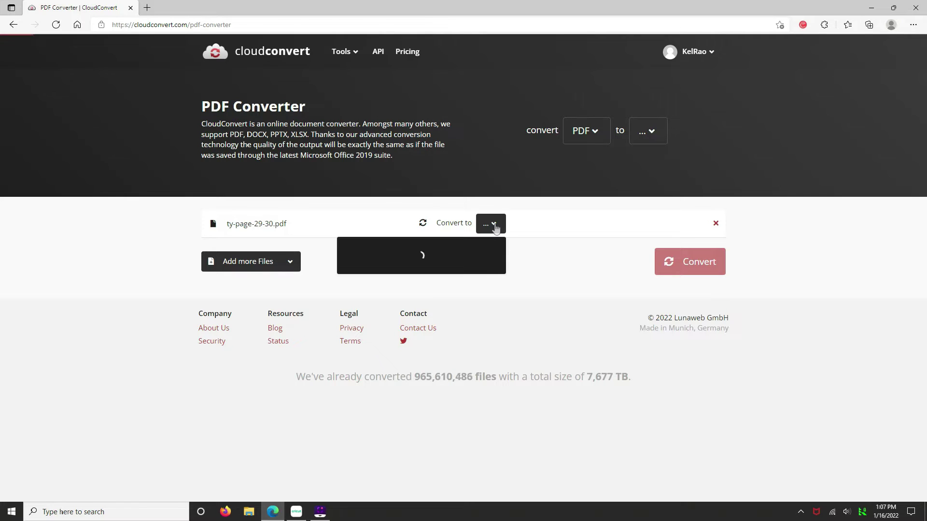
pyautogui.moveTo(353, 322)
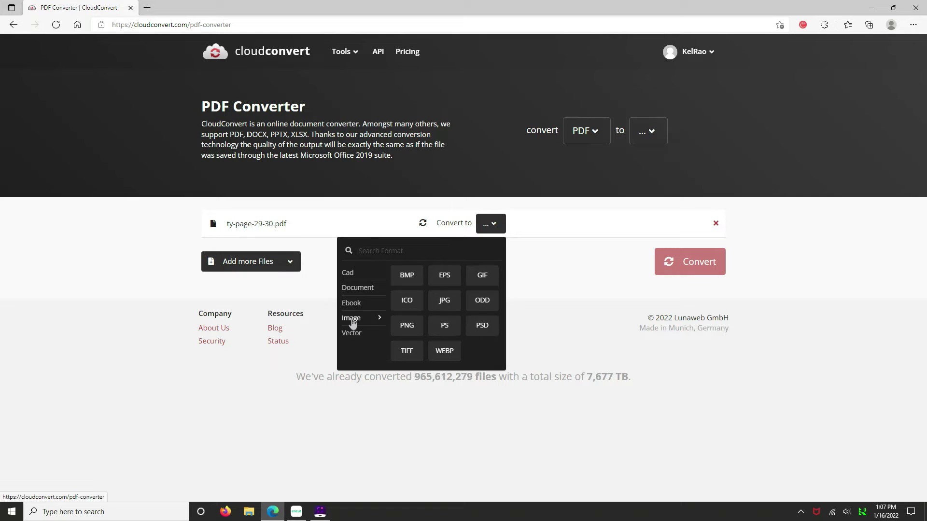
pyautogui.click(445, 301)
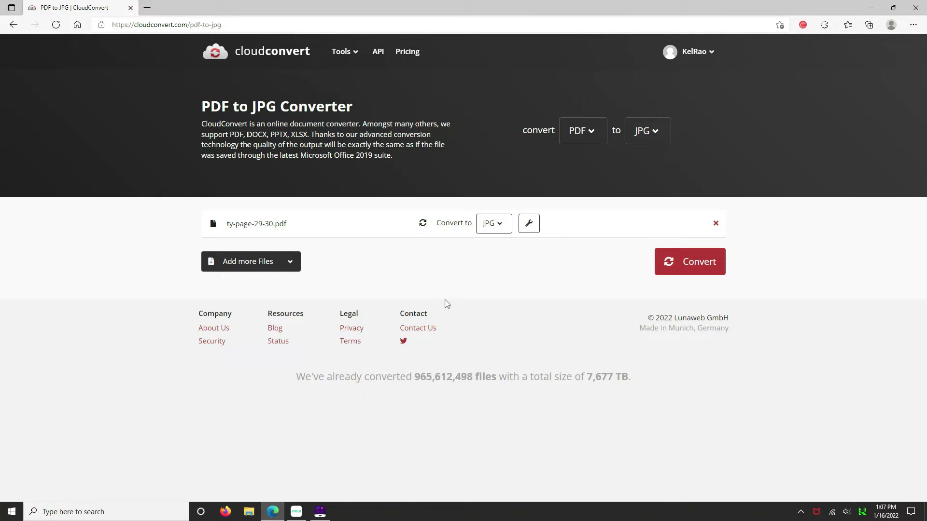
# - Convert ty-page-29-30.pdf to JPG and close the browser once it finishes
pyautogui.click(688, 265)
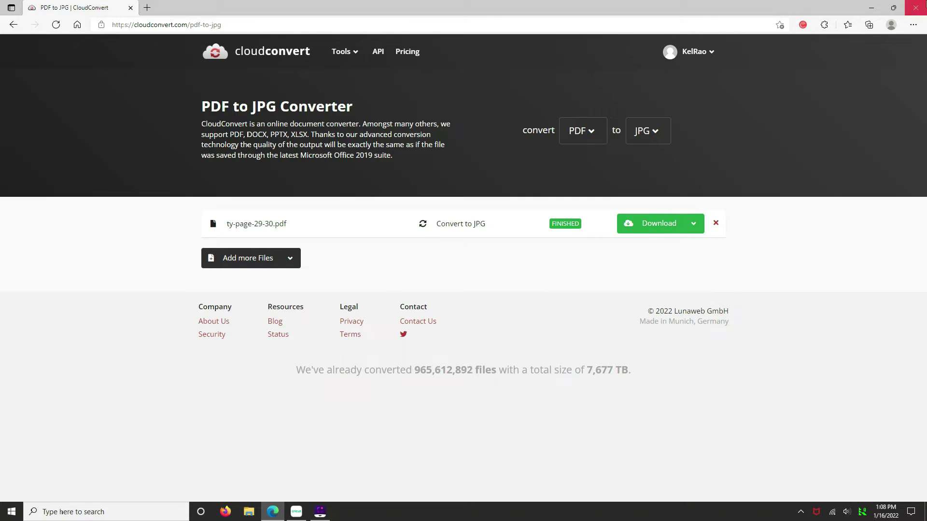
pyautogui.click(920, 10)
# - Upload the ty-page-29-30-1 image to Design Space and mark it Complex
pyautogui.click(296, 512)
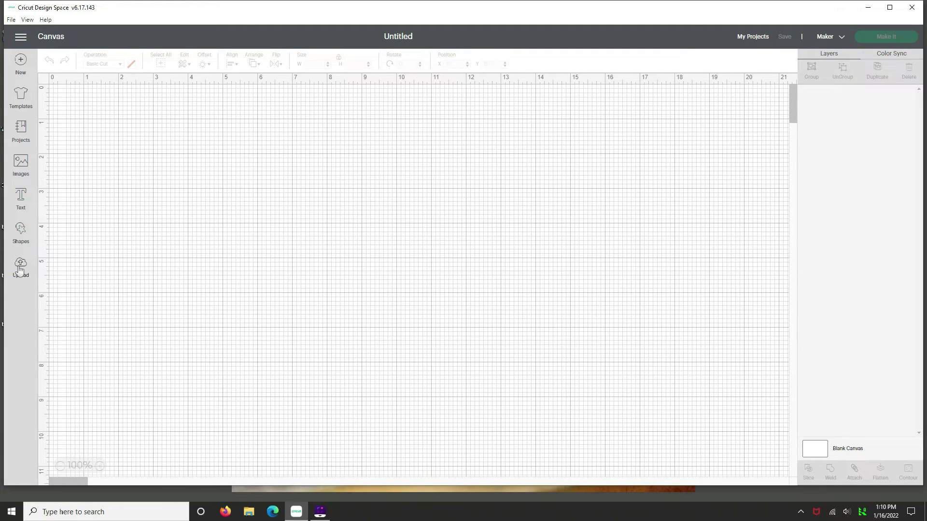
pyautogui.click(20, 271)
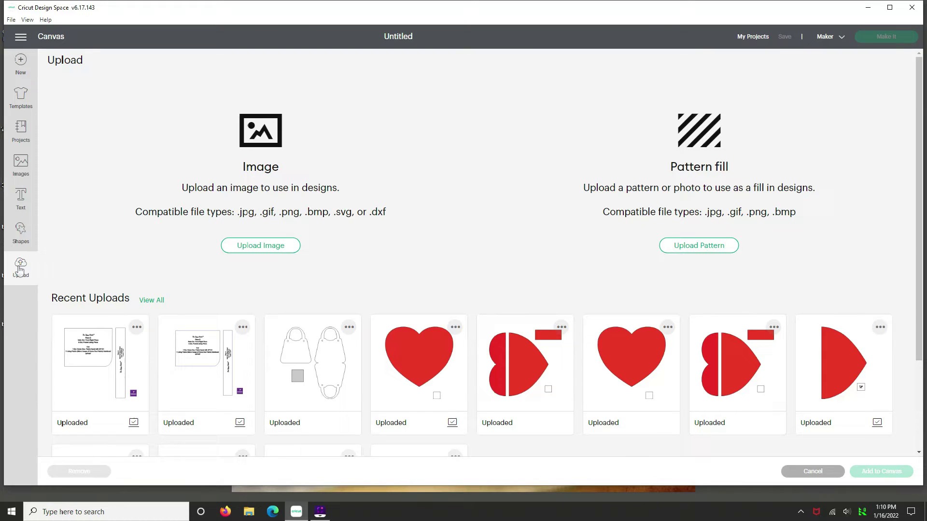
pyautogui.click(261, 247)
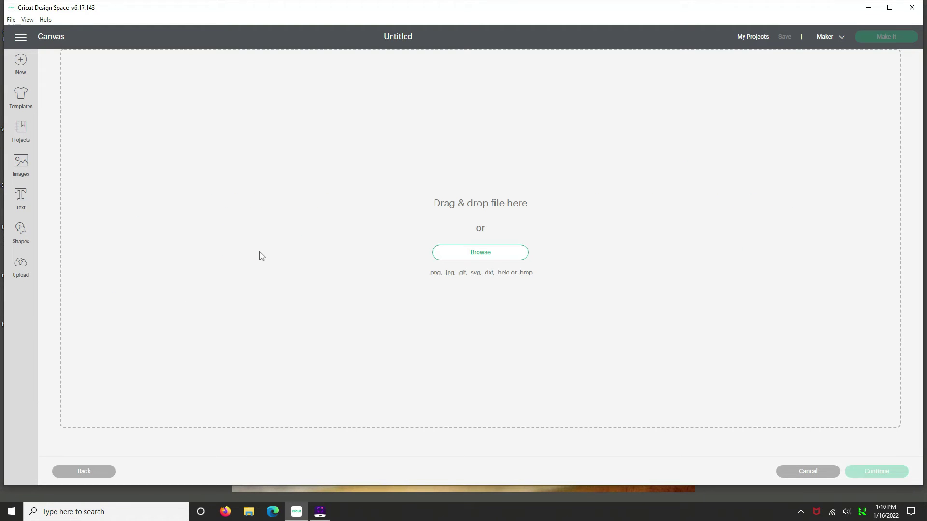
pyautogui.click(478, 254)
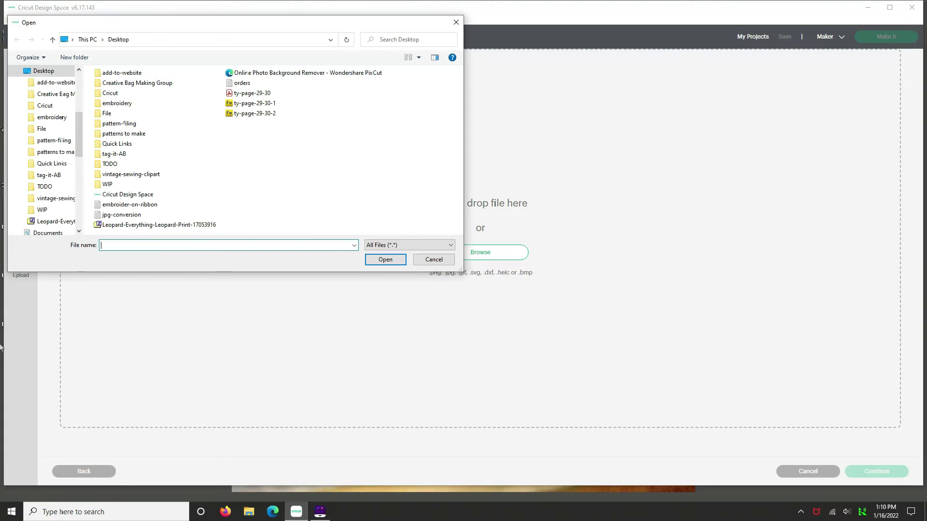
pyautogui.click(269, 109)
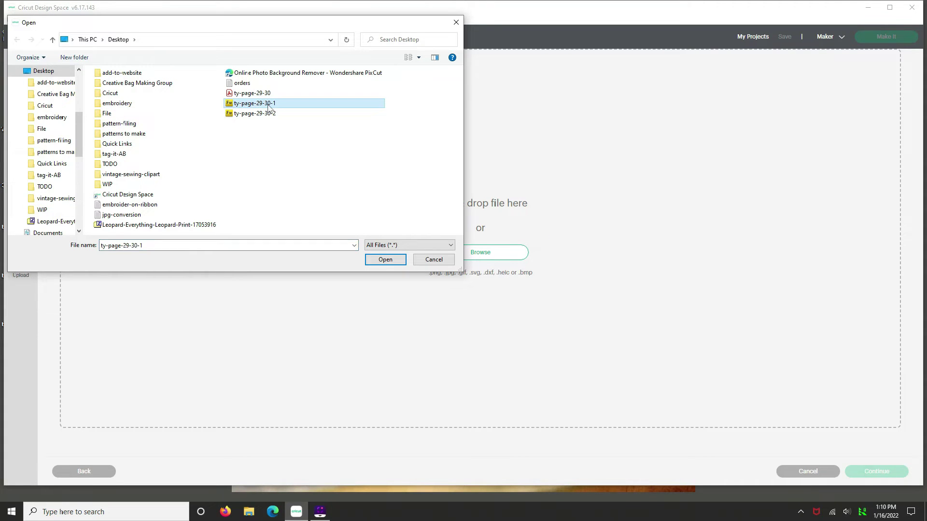
pyautogui.click(385, 260)
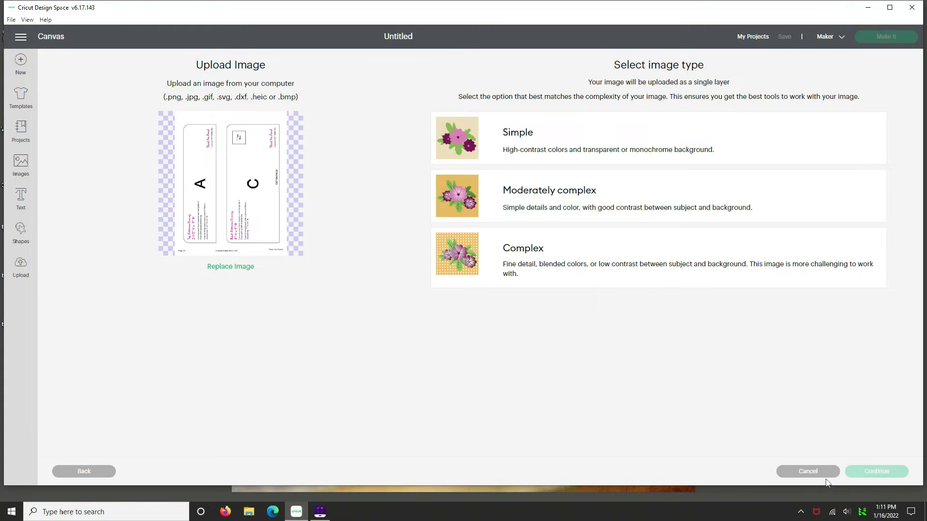
pyautogui.click(532, 263)
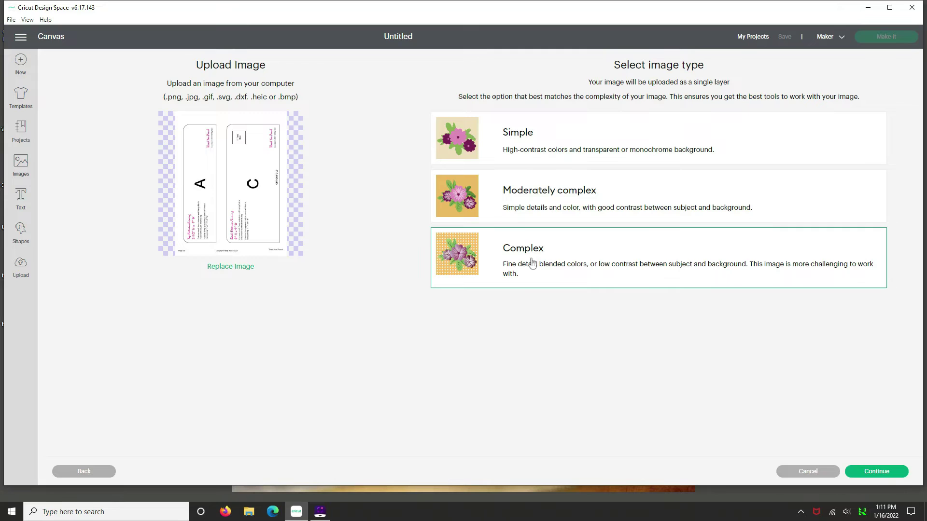
# - Select away the white background, then crop the image to exclude the bottom footer
pyautogui.click(883, 477)
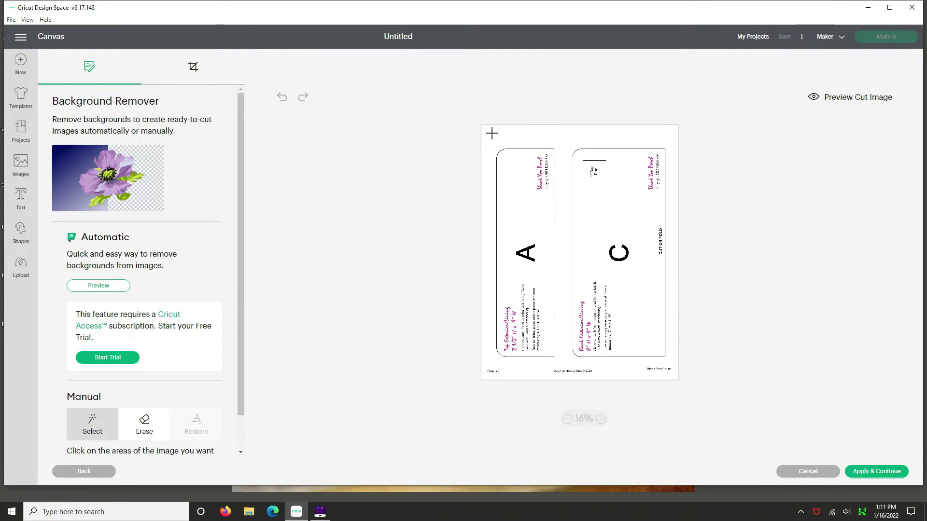
pyautogui.click(491, 133)
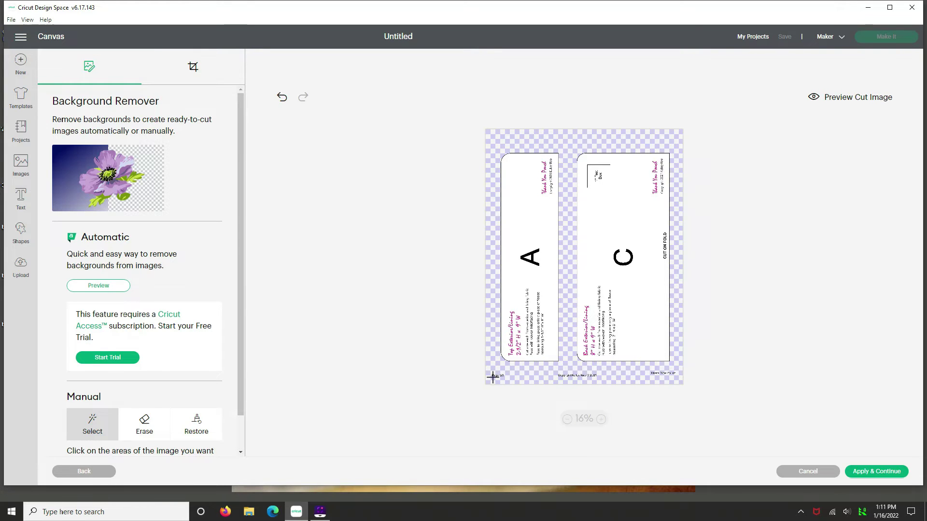
pyautogui.click(192, 68)
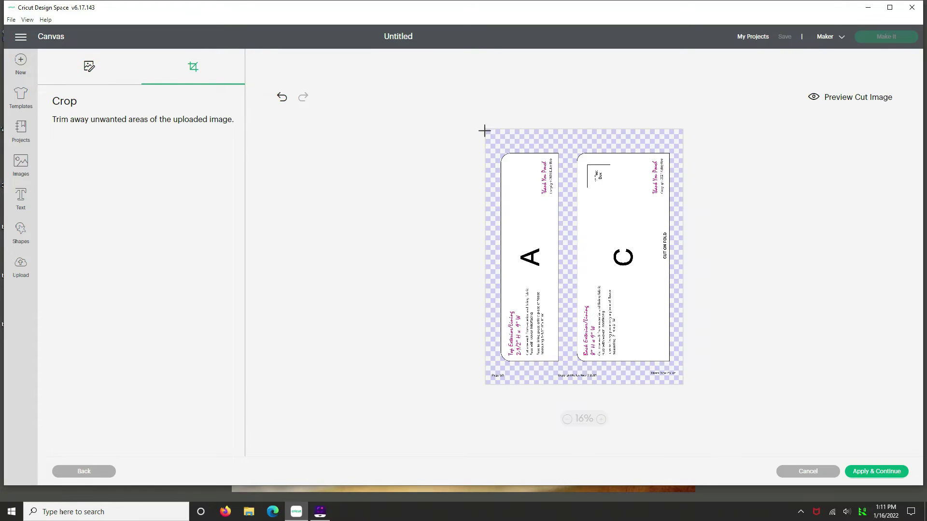
pyautogui.moveTo(486, 132)
pyautogui.mouseDown()
pyautogui.moveTo(515, 214)
pyautogui.moveTo(586, 325)
pyautogui.moveTo(679, 364)
pyautogui.mouseUp()
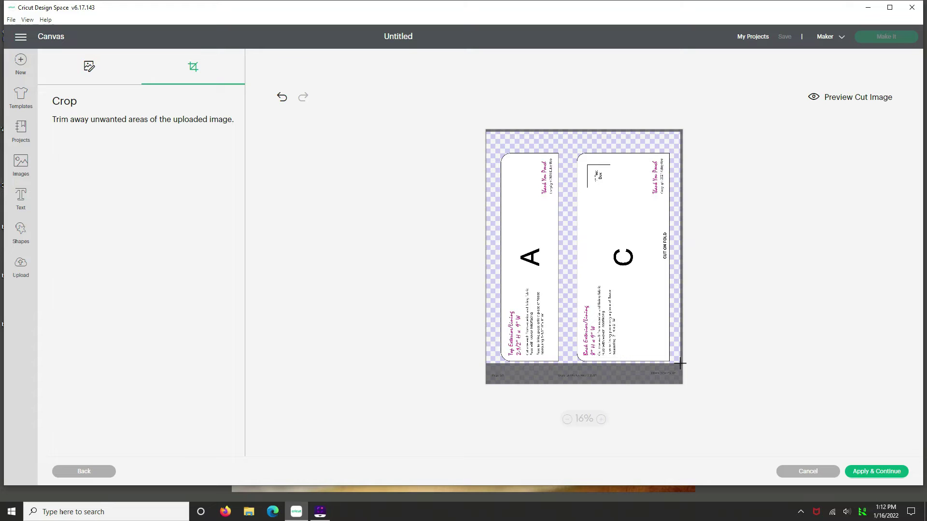
pyautogui.moveTo(680, 364); pyautogui.dragTo(676, 362)
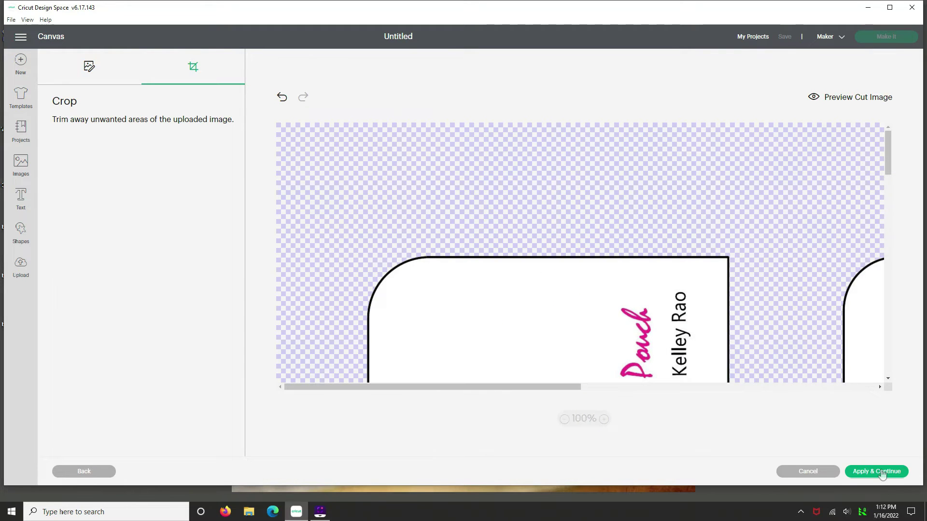
# - Save the cleaned ty-page-29-30-1 as a Cut Image and add it to the canvas
pyautogui.click(882, 476)
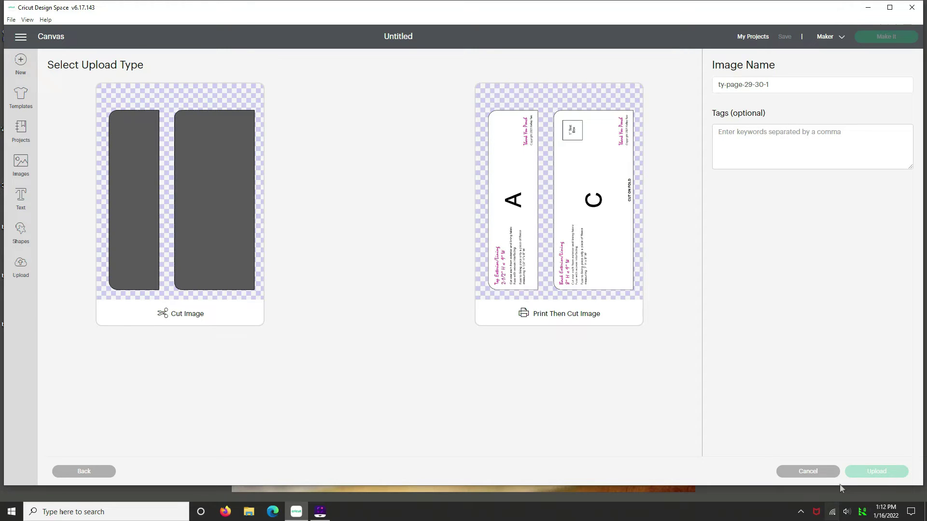
pyautogui.click(238, 227)
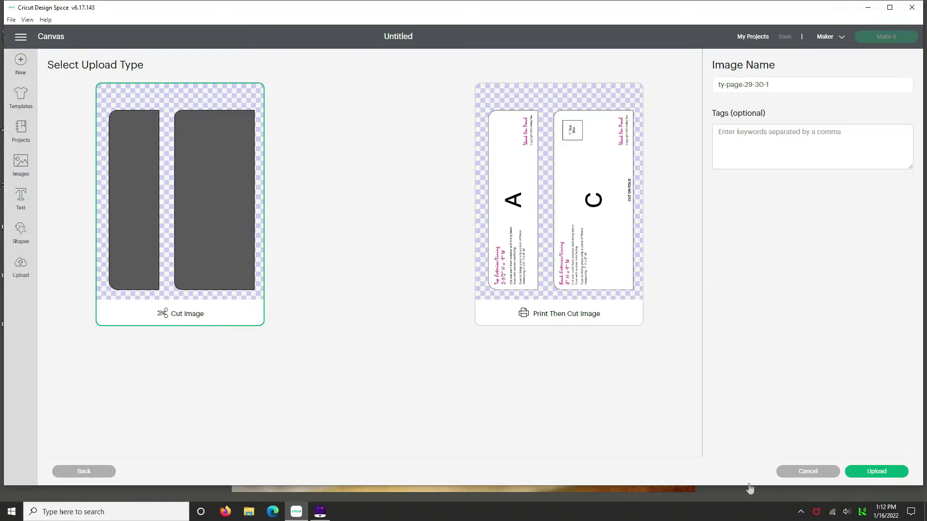
pyautogui.click(883, 471)
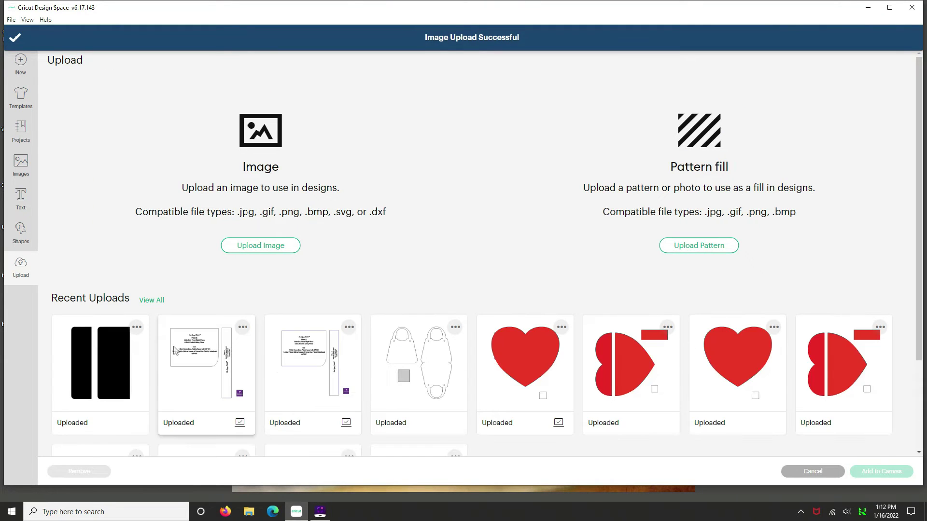
pyautogui.click(115, 366)
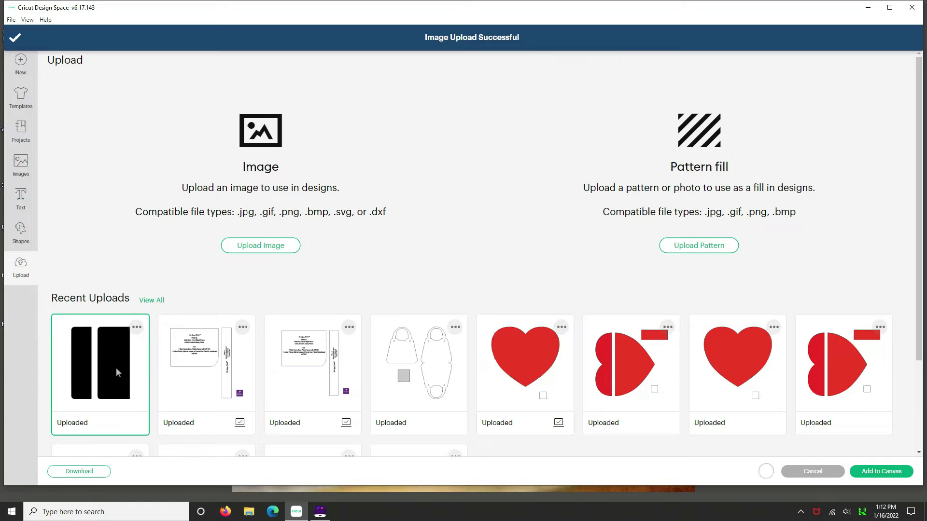
pyautogui.click(875, 475)
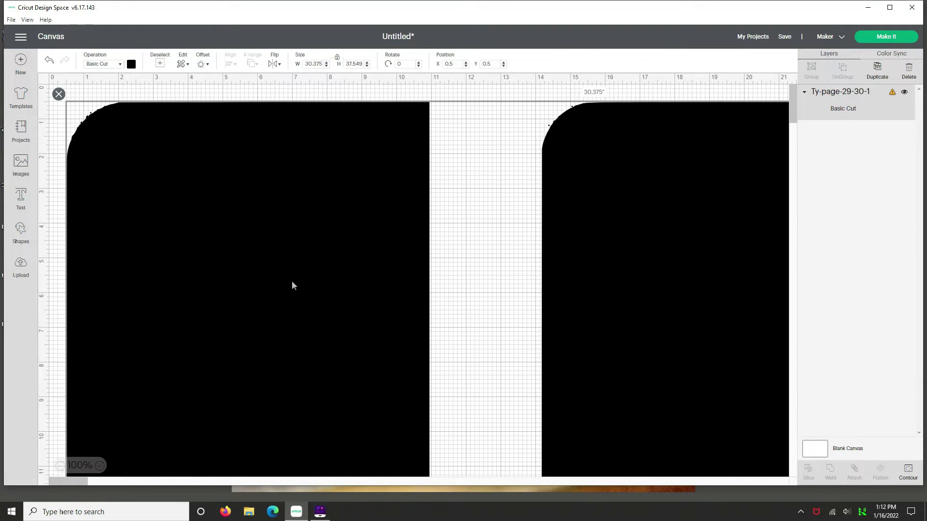
# - Zoom out to 25% and move the shape group to X 1.528, Y 1.333
pyautogui.scroll(-2, 283, 282)
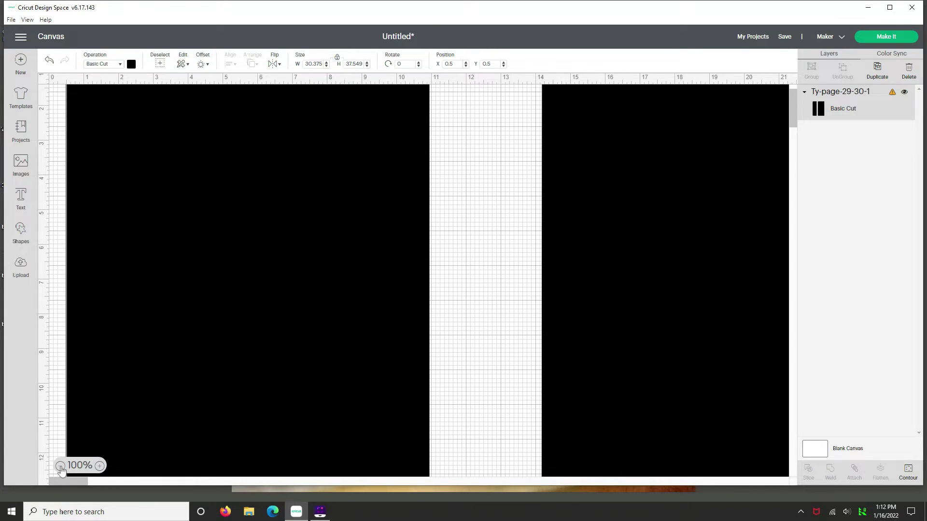
pyautogui.click(61, 466)
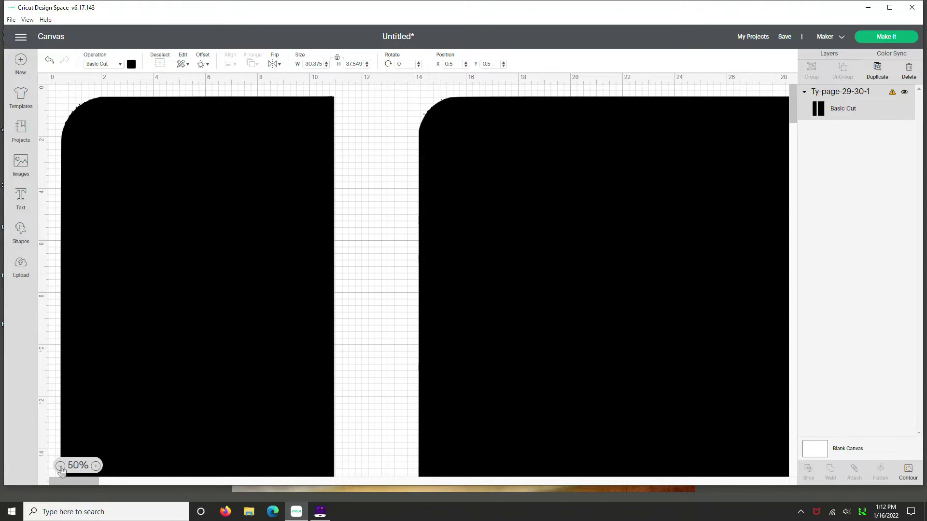
pyautogui.click(61, 466)
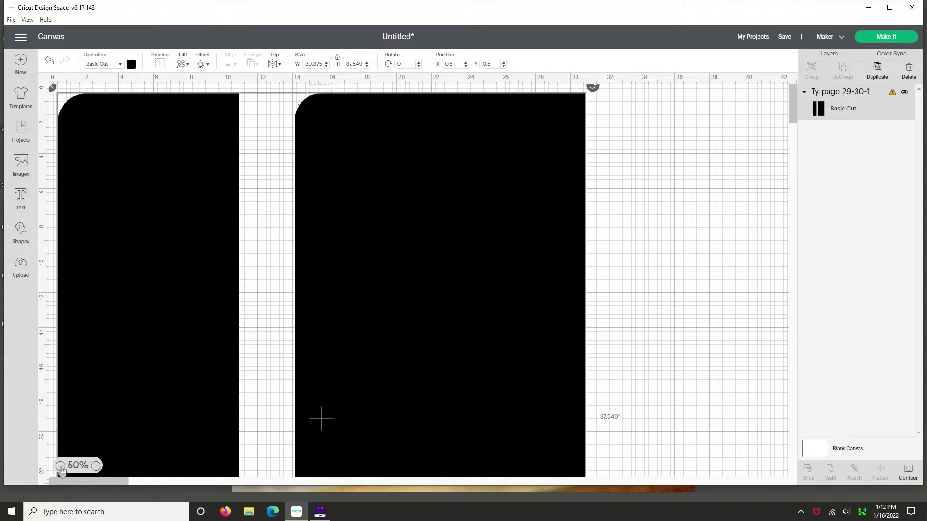
pyautogui.click(60, 466)
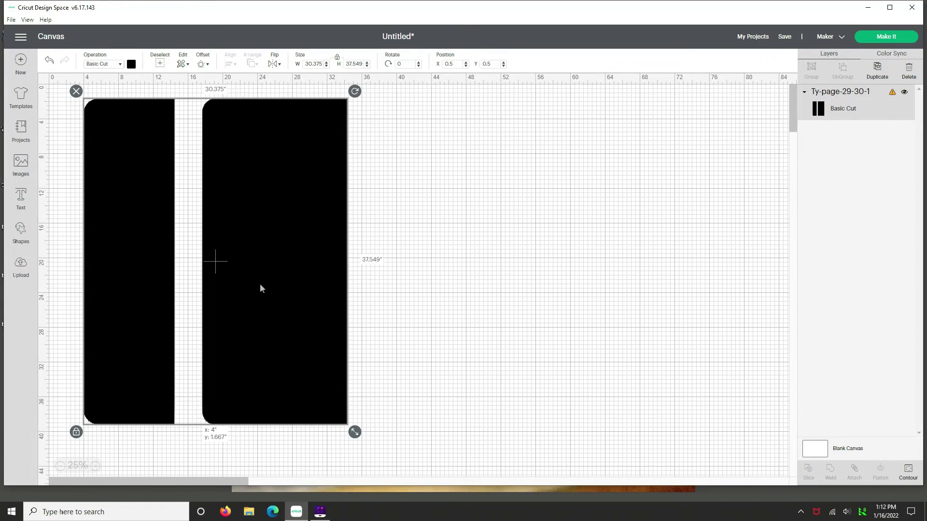
pyautogui.moveTo(162, 280); pyautogui.dragTo(143, 276)
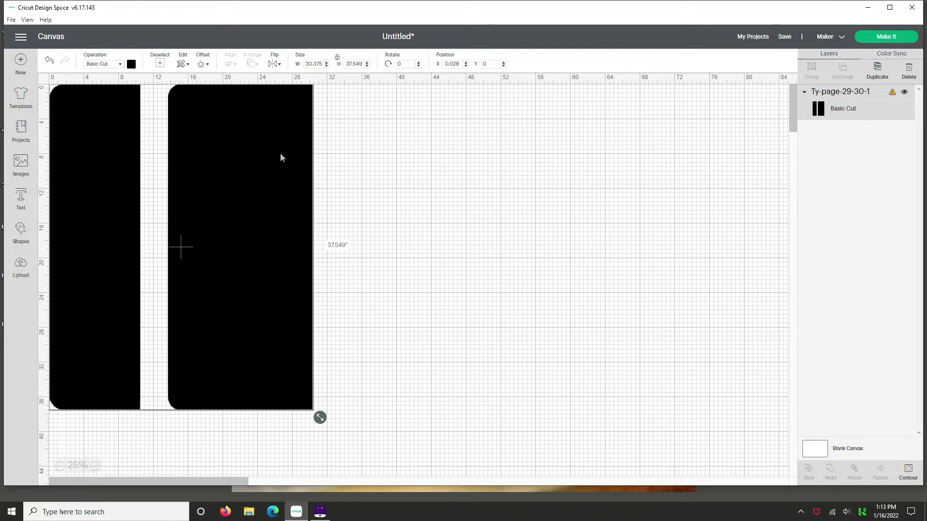
pyautogui.moveTo(280, 154); pyautogui.dragTo(294, 166)
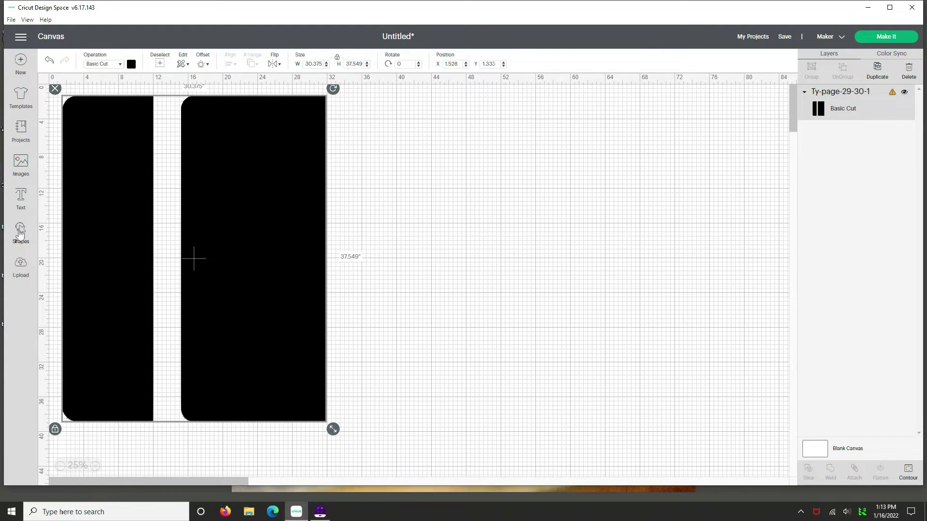
# - Add a square and resize it to 13.222 × 40.5 over the left pattern piece
pyautogui.click(20, 233)
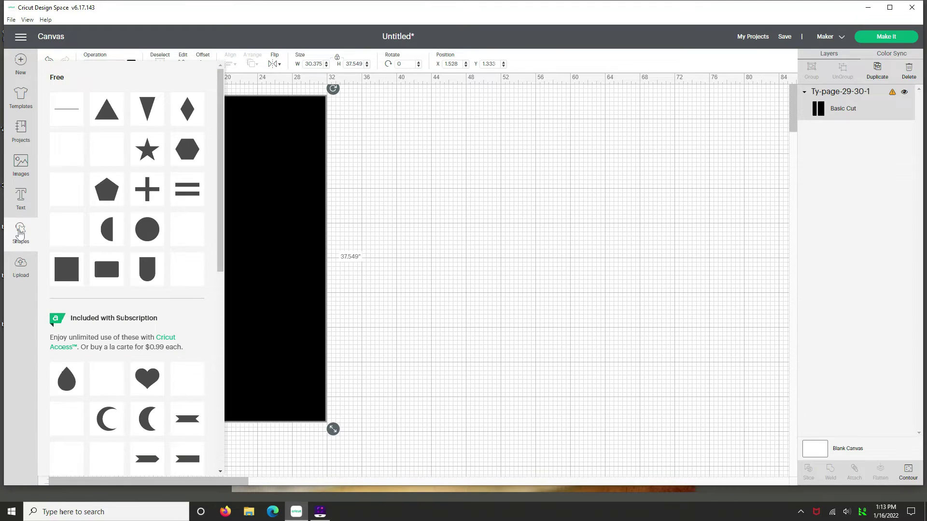
pyautogui.click(62, 273)
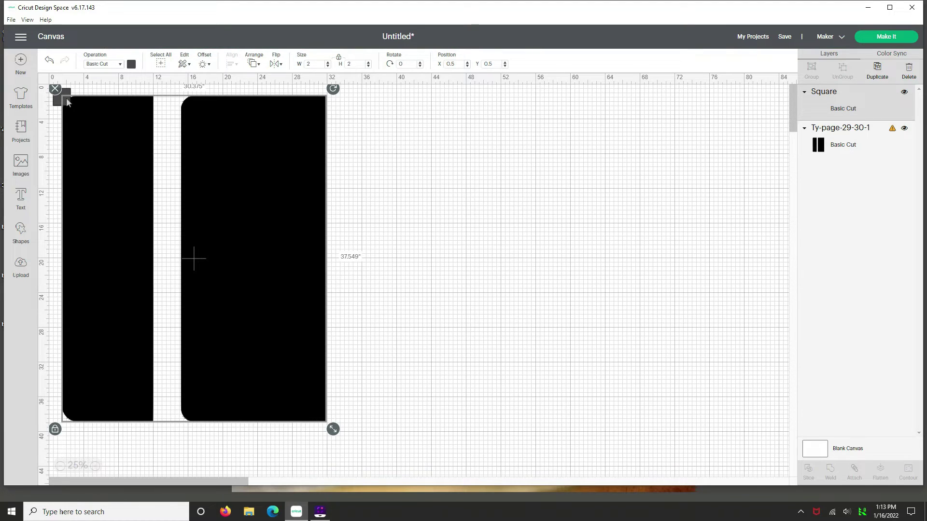
pyautogui.click(63, 97)
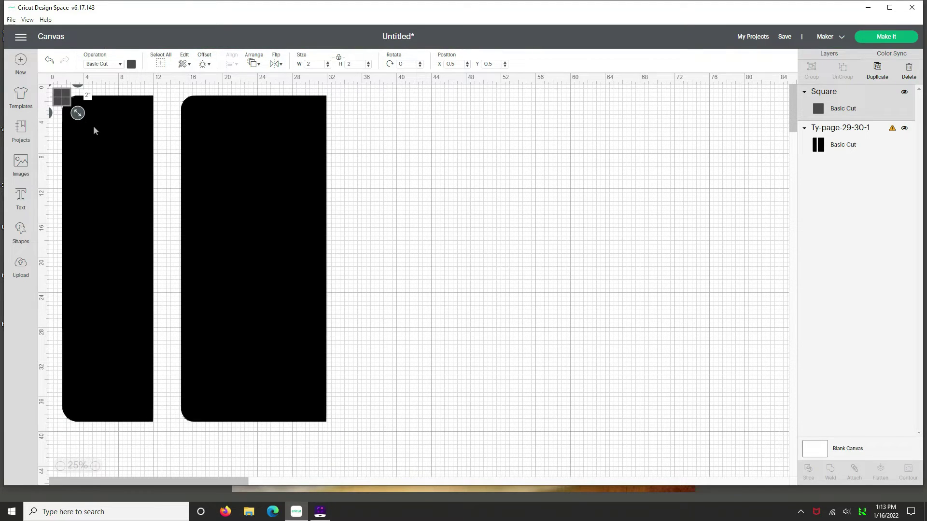
pyautogui.moveTo(94, 128); pyautogui.dragTo(152, 211)
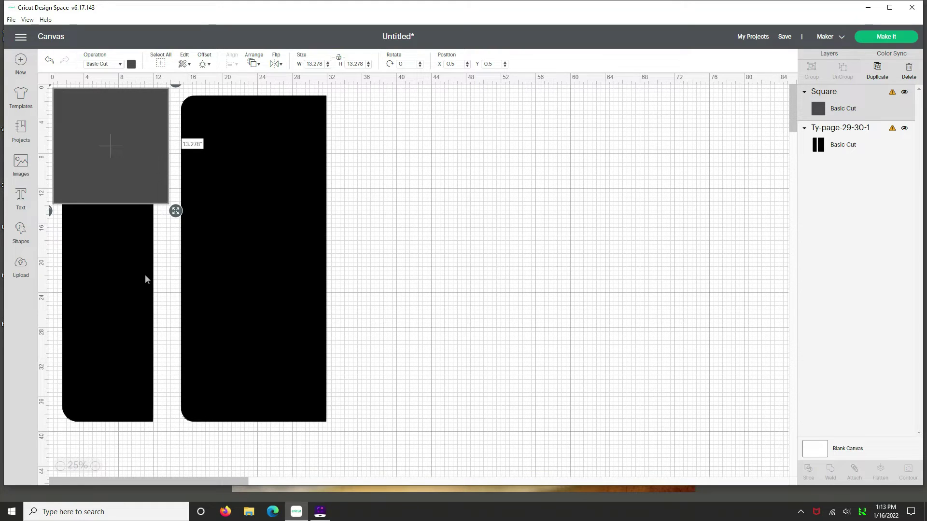
pyautogui.moveTo(175, 211); pyautogui.dragTo(175, 448)
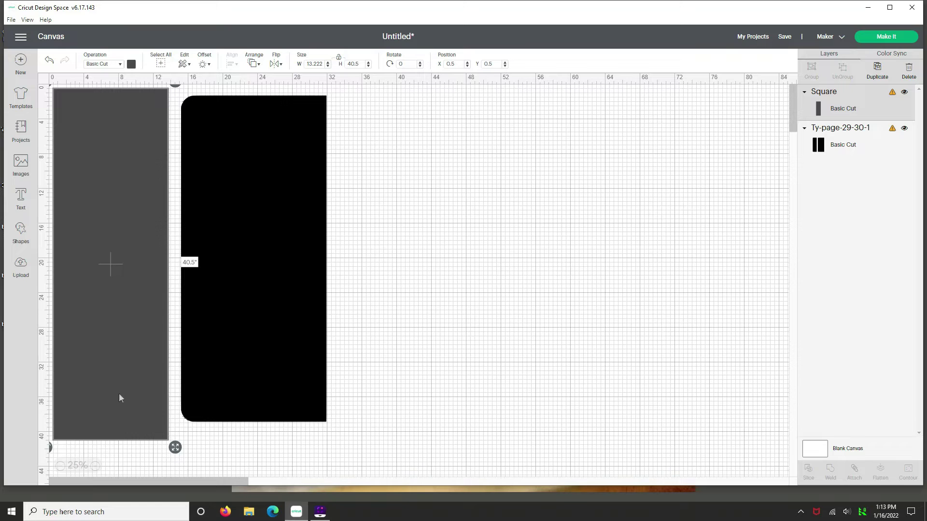
# - Slice the square against the pattern image and drag the grey scrap aside
pyautogui.hotkey('ctrl', 'a')
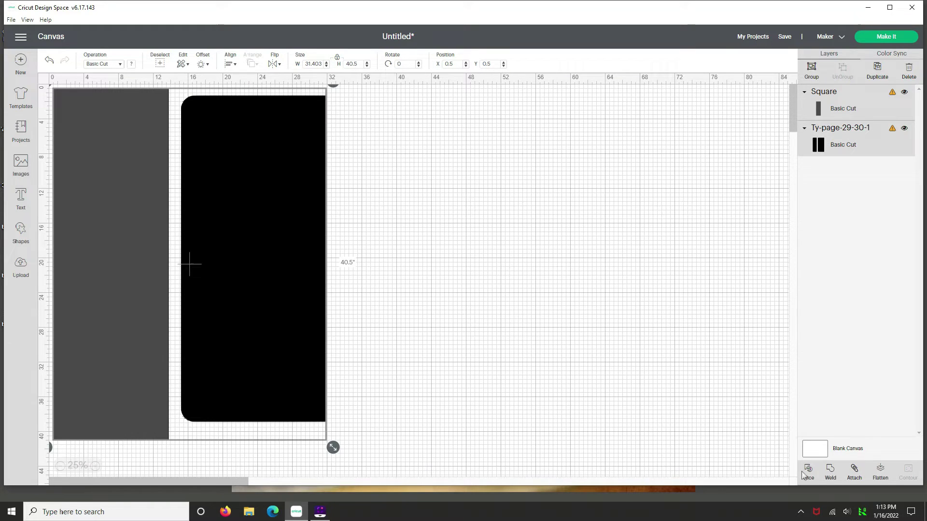
pyautogui.click(810, 475)
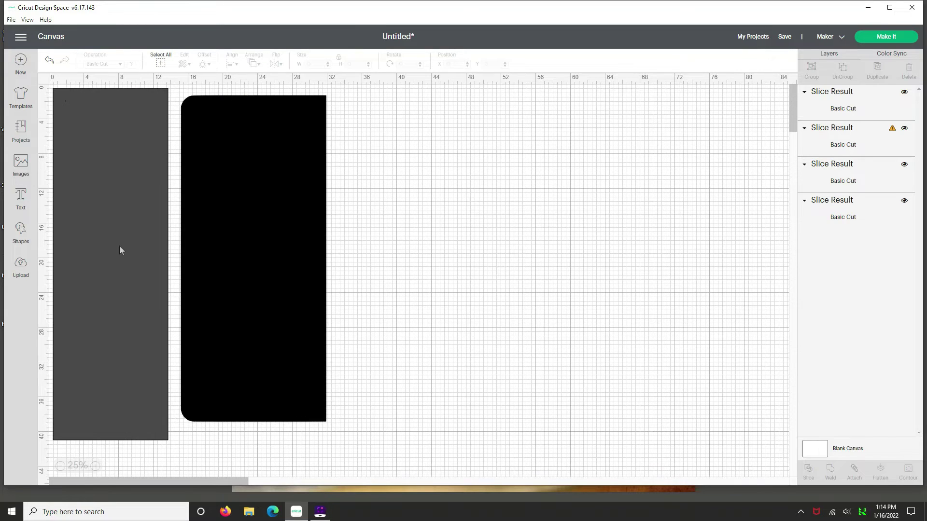
pyautogui.click(119, 247)
pyautogui.moveTo(110, 191); pyautogui.dragTo(528, 203)
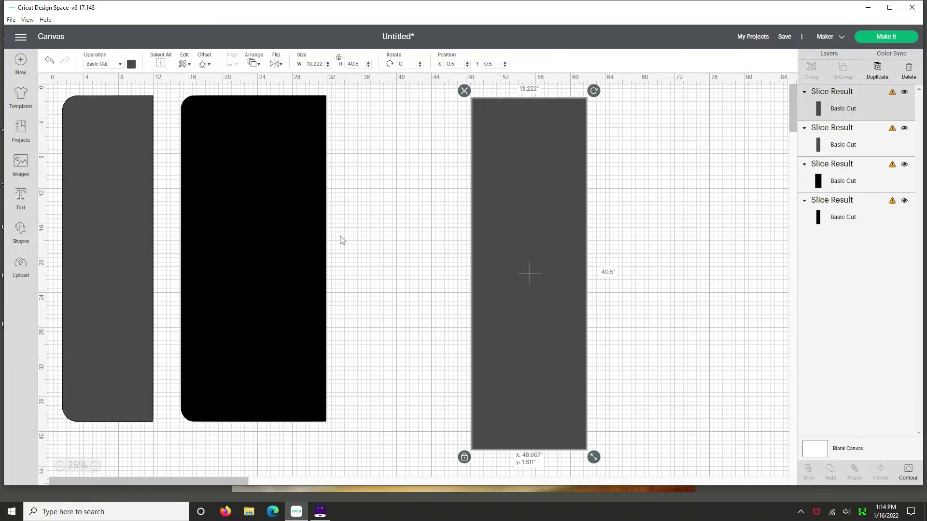
pyautogui.click(109, 263)
# - Move the grey slice scraps off to the right and delete them
pyautogui.moveTo(106, 186); pyautogui.dragTo(548, 178)
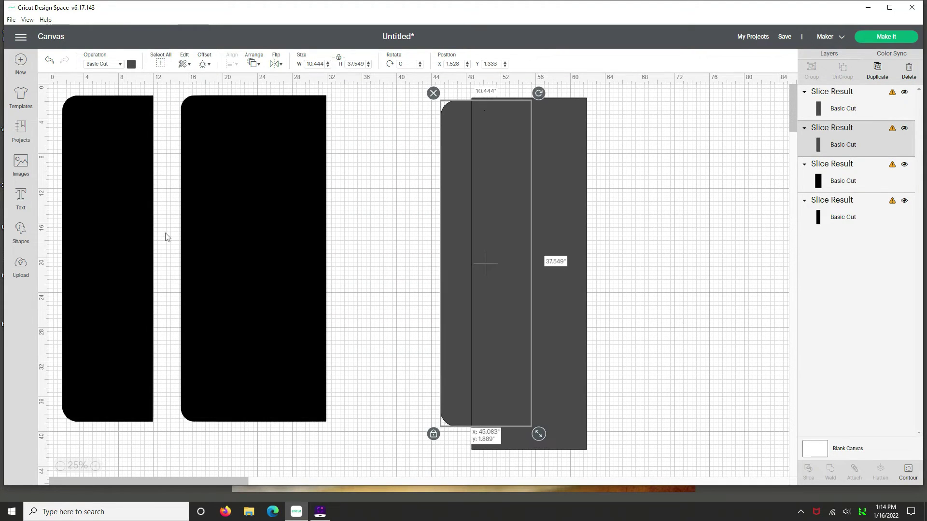
pyautogui.click(138, 234)
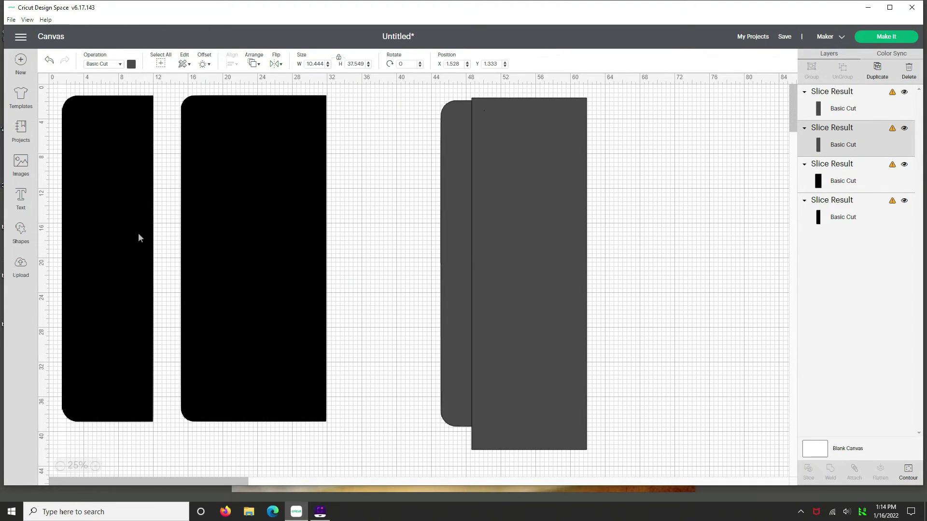
pyautogui.click(218, 234)
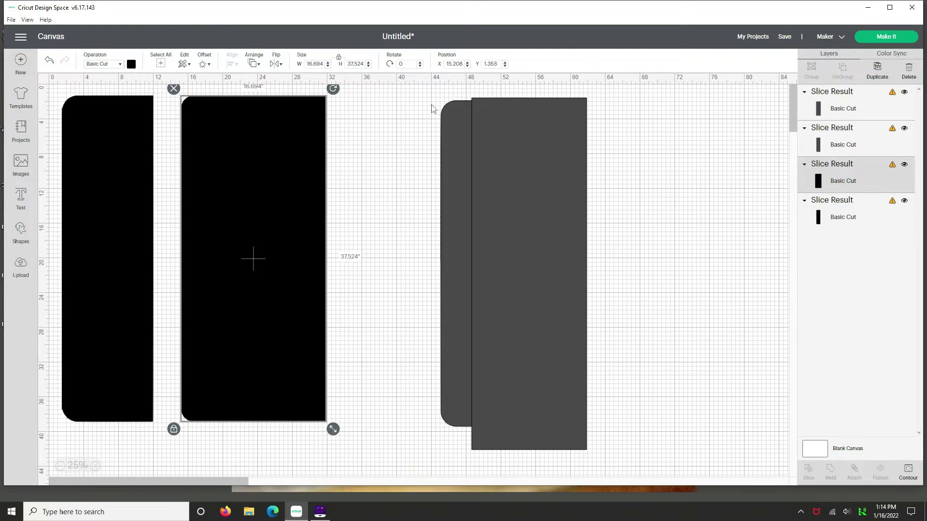
pyautogui.moveTo(424, 95); pyautogui.dragTo(625, 453)
pyautogui.press('Delete')
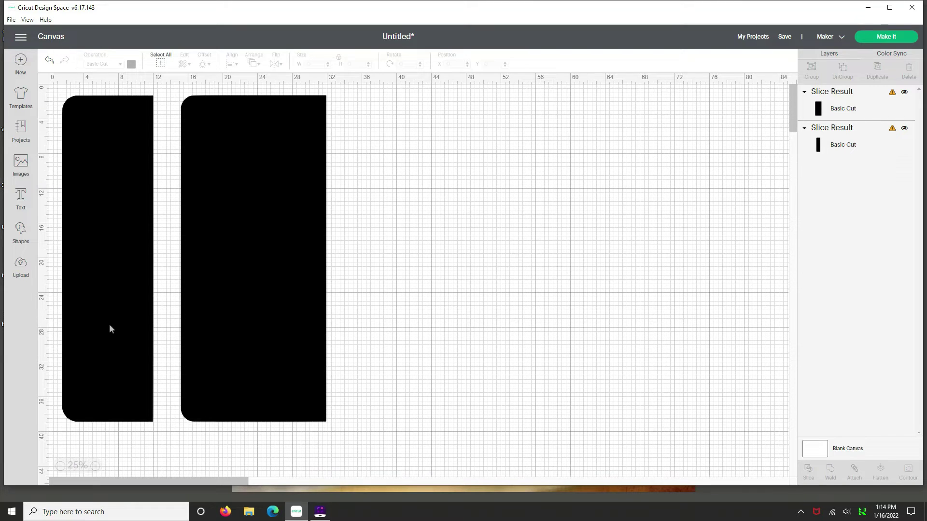
# - Set both pieces' height to 9 inches and place them side by side at top-left
pyautogui.click(125, 238)
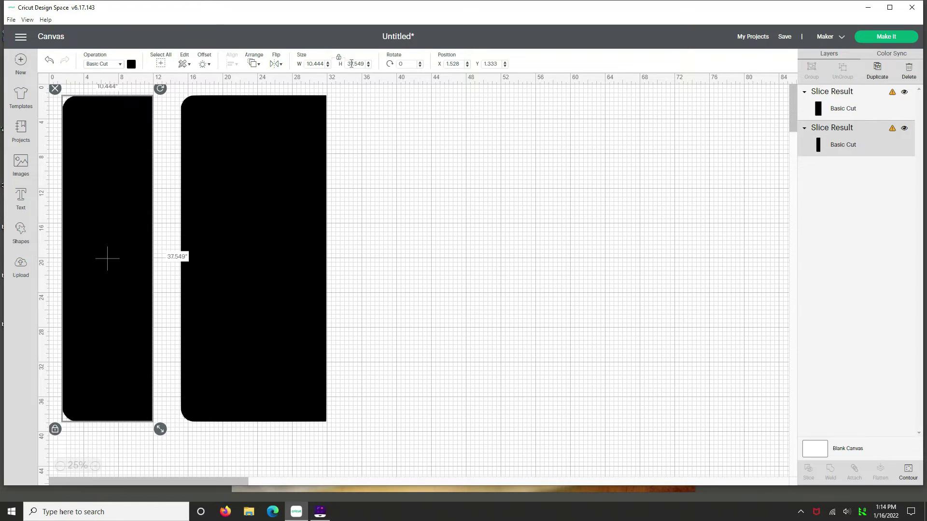
pyautogui.press('Tab')
pyautogui.write('9')
pyautogui.press('Tab')
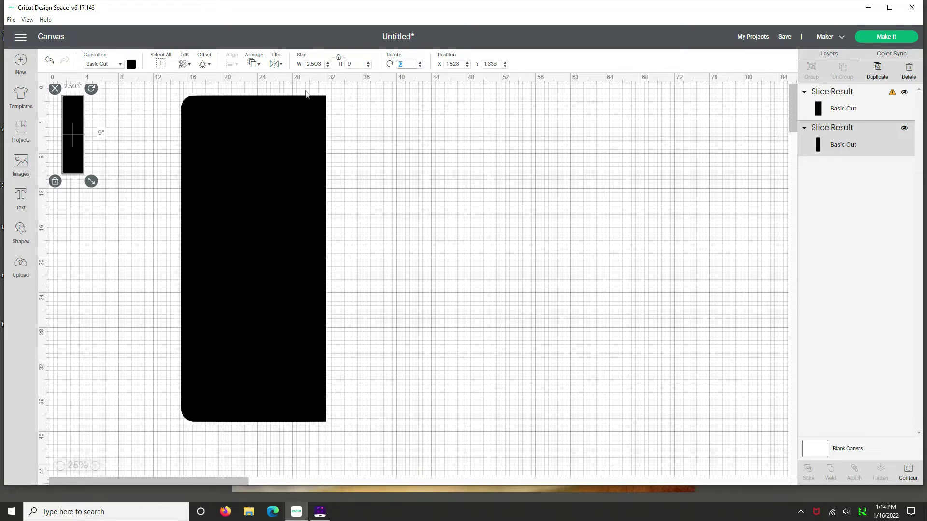
pyautogui.click(299, 138)
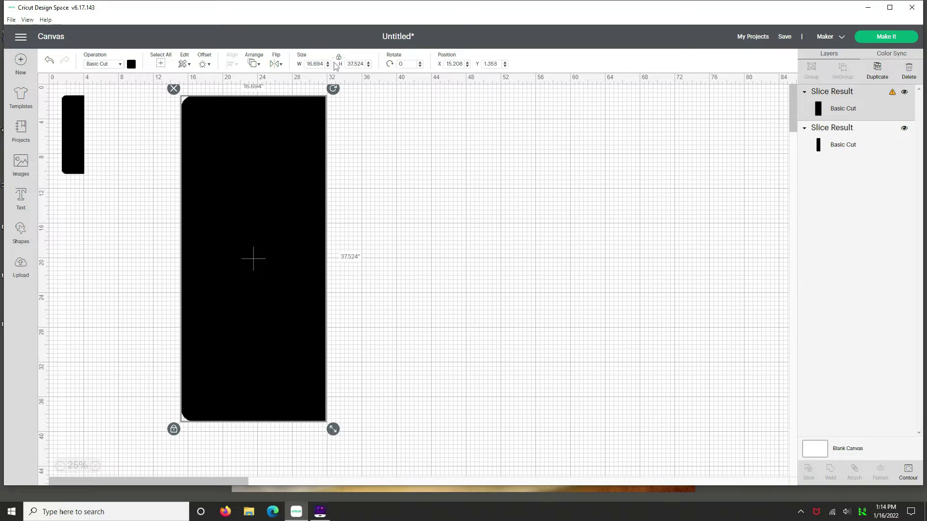
pyautogui.click(348, 61)
pyautogui.write('9')
pyautogui.click(406, 64)
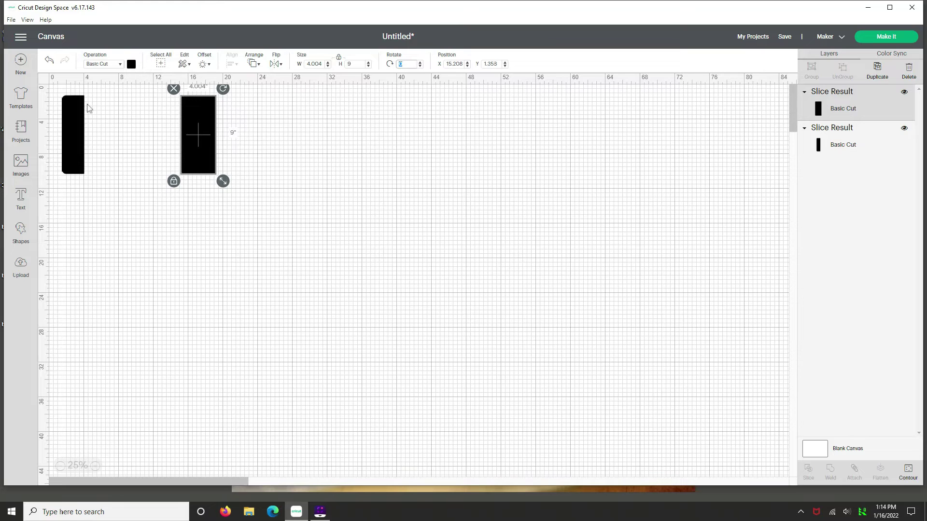
pyautogui.moveTo(73, 107); pyautogui.dragTo(83, 109)
pyautogui.moveTo(198, 116); pyautogui.dragTo(105, 113)
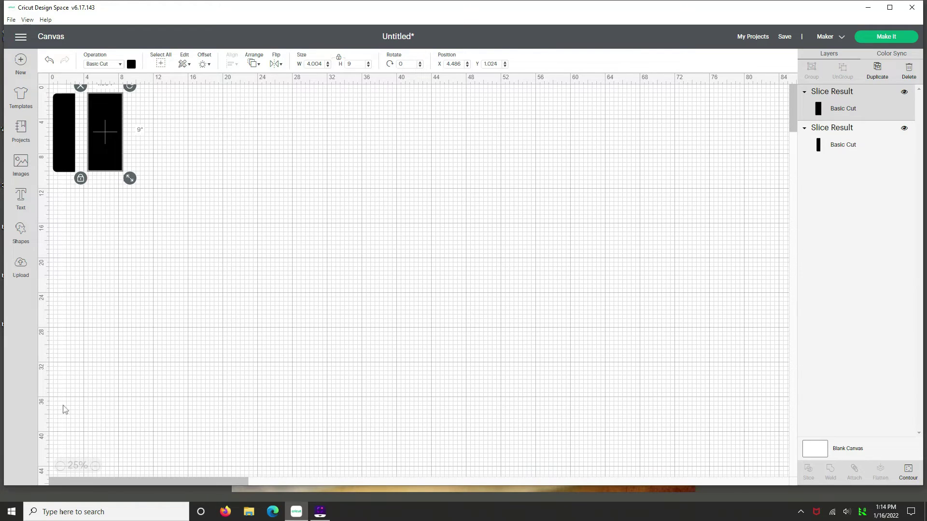
# - Zoom to 100% and move both pattern pieces up to the mat's top edge
pyautogui.click(96, 466)
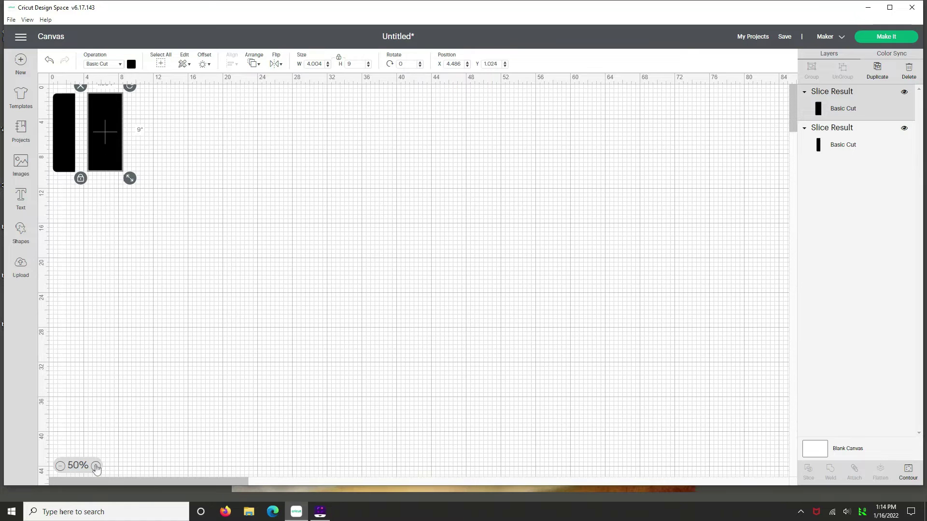
pyautogui.click(97, 466)
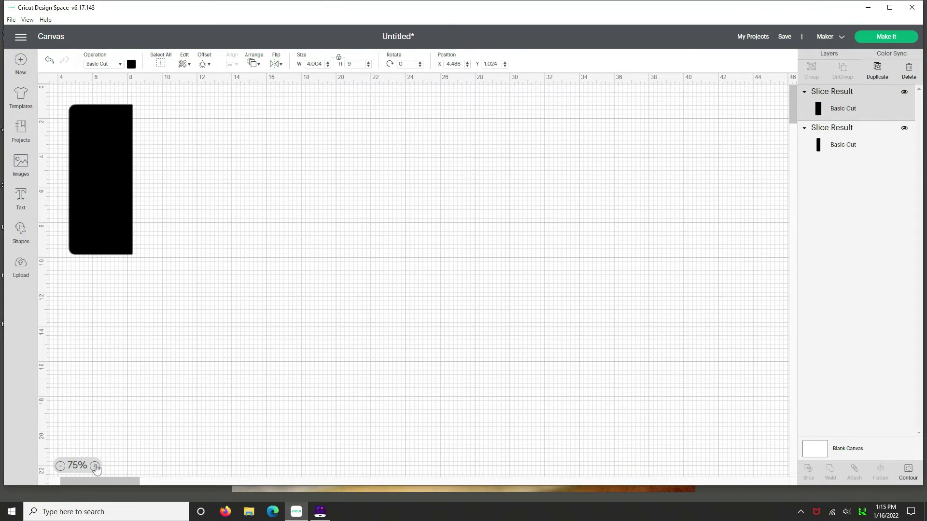
pyautogui.click(97, 466)
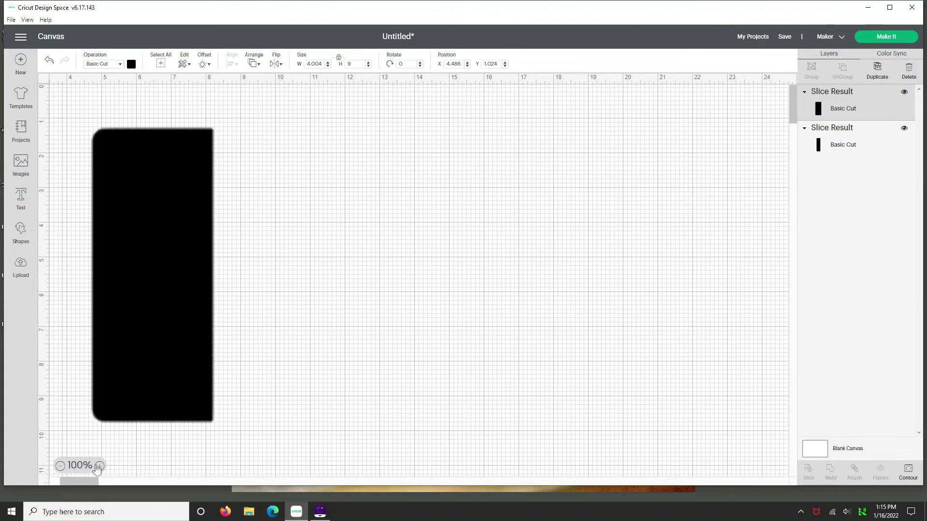
pyautogui.click(118, 166)
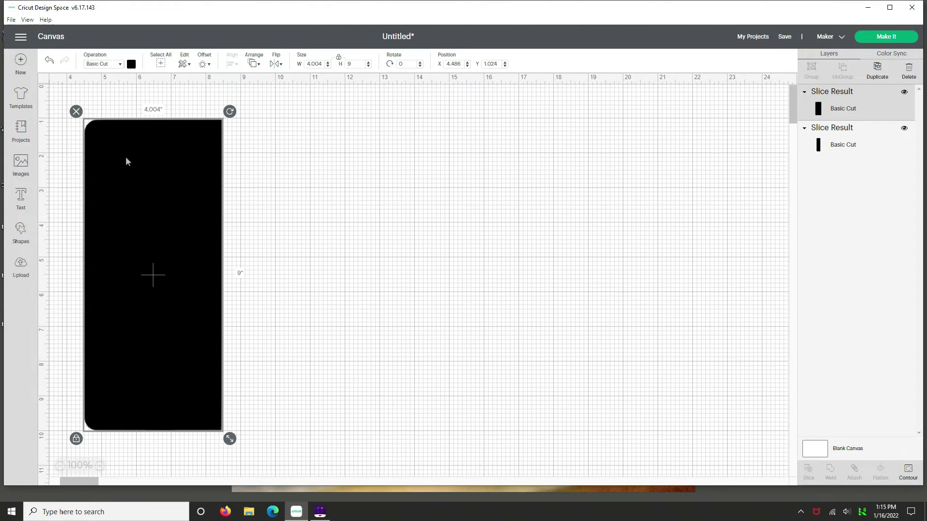
pyautogui.moveTo(124, 162); pyautogui.dragTo(143, 145)
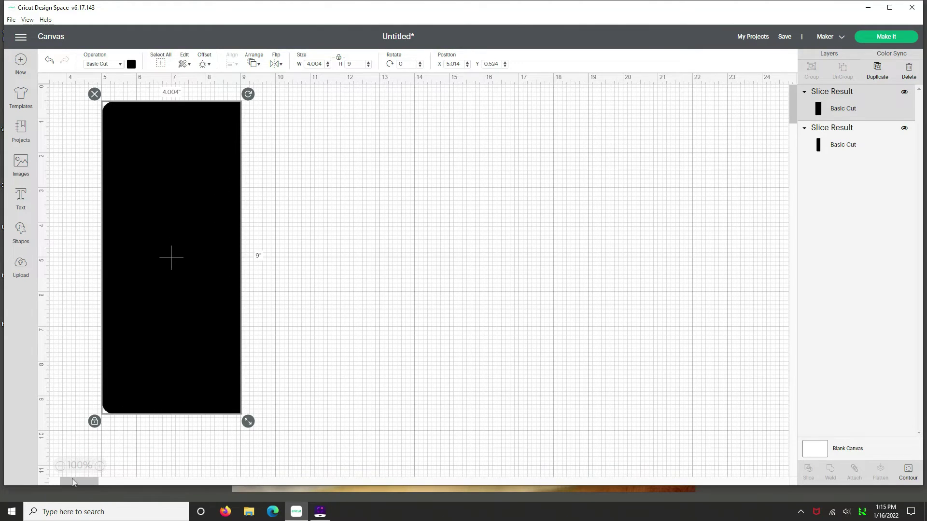
pyautogui.click(56, 479)
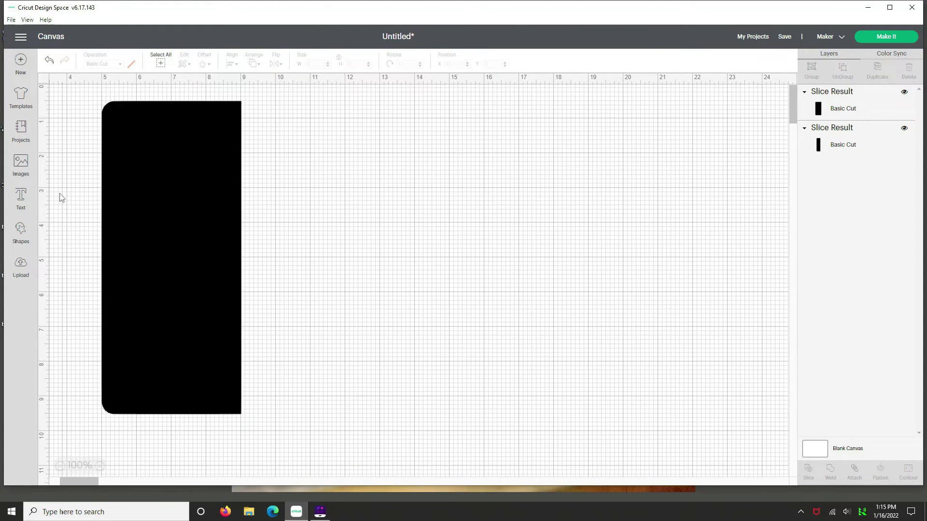
pyautogui.hscroll(-5, 60, 195)
pyautogui.moveTo(99, 163); pyautogui.dragTo(118, 143)
# - Close the gap between the pieces, leaving the narrow 2.503 × 9 piece at X 0.958, Y 0.486
pyautogui.click(251, 203)
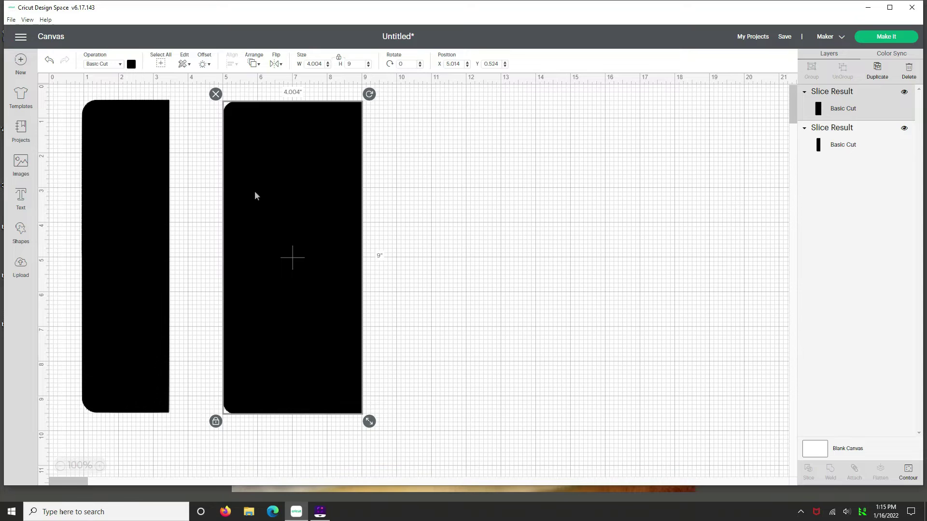
pyautogui.moveTo(255, 191); pyautogui.dragTo(219, 191)
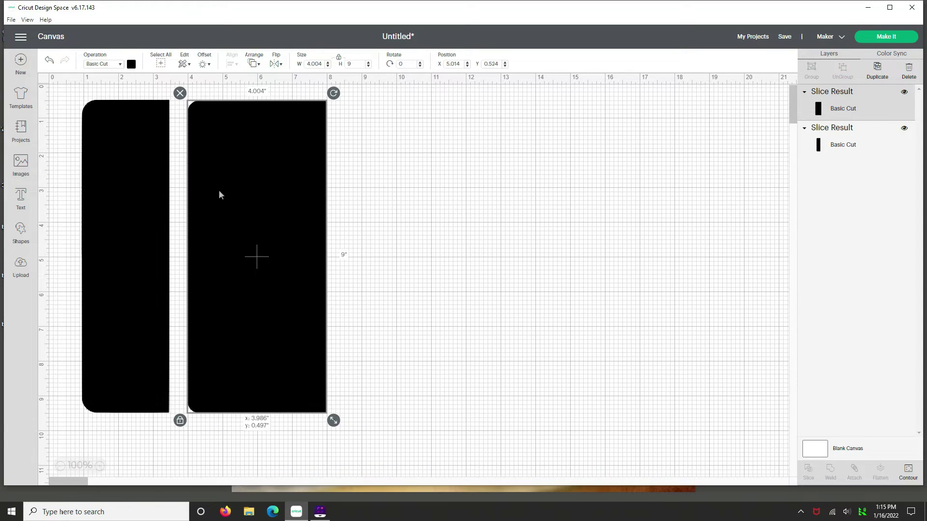
pyautogui.click(96, 199)
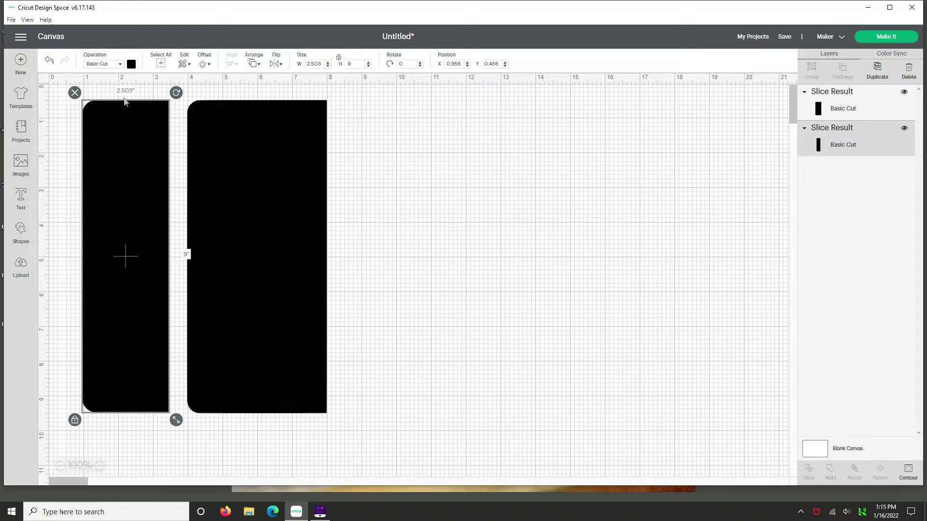
pyautogui.click(210, 159)
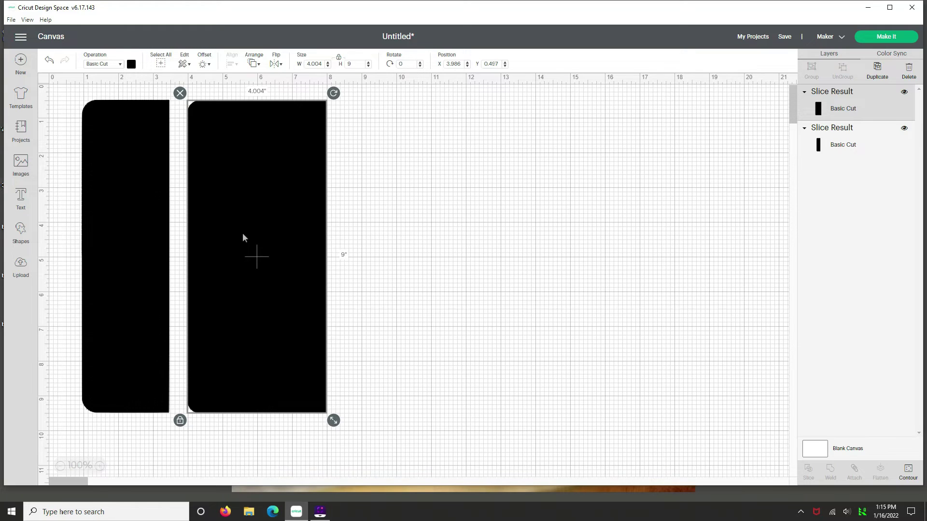
pyautogui.click(141, 219)
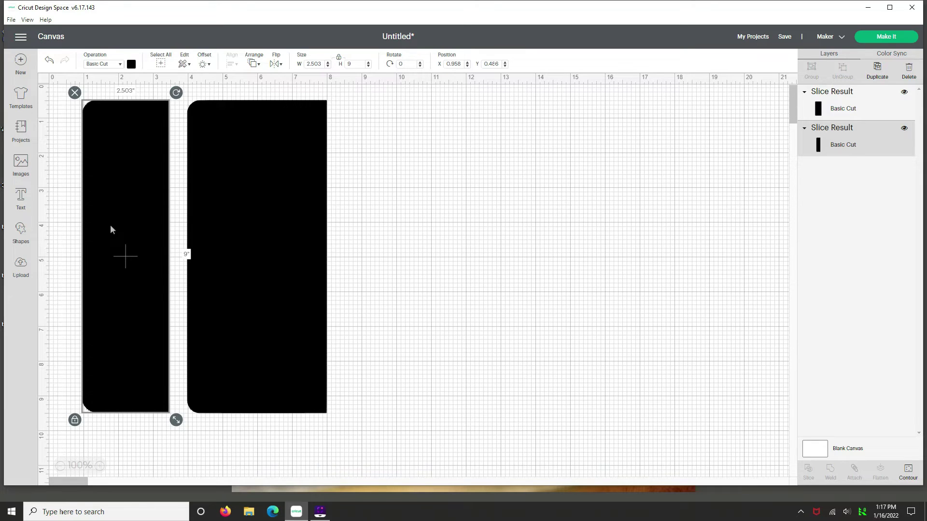
pyautogui.click(64, 215)
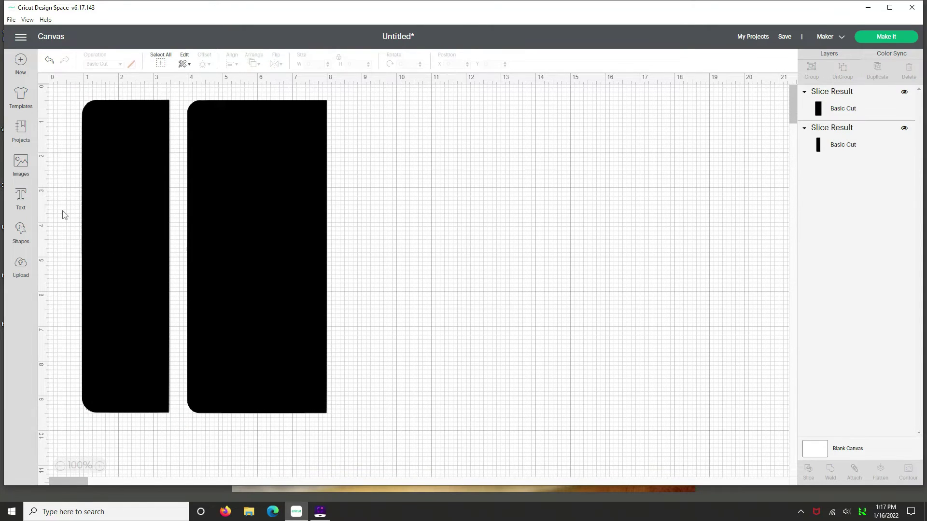
pyautogui.click(135, 155)
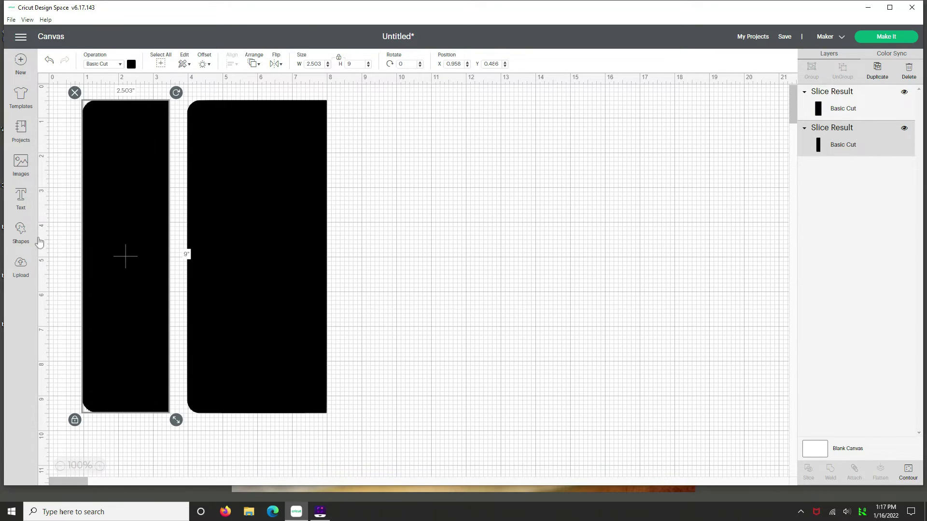
# - Add a text label 'A' and place it on the narrow left pattern piece
pyautogui.click(21, 200)
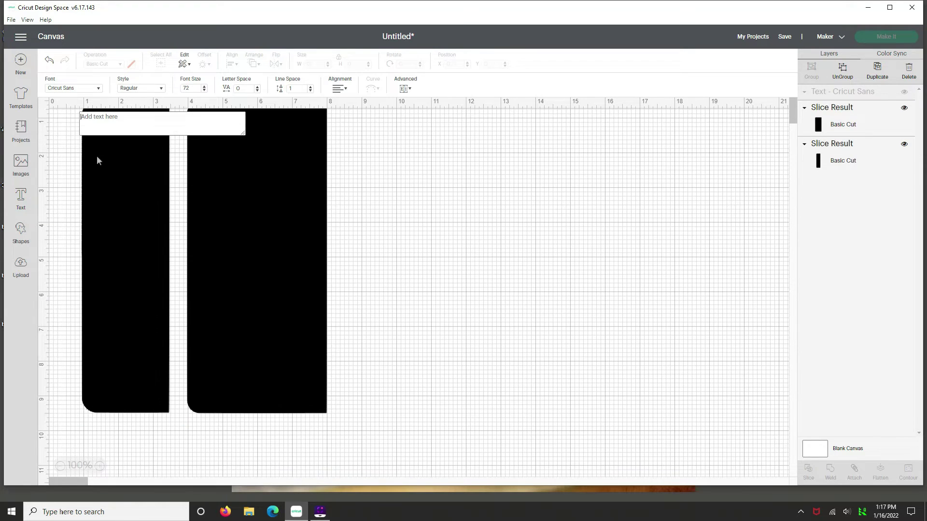
pyautogui.write('A')
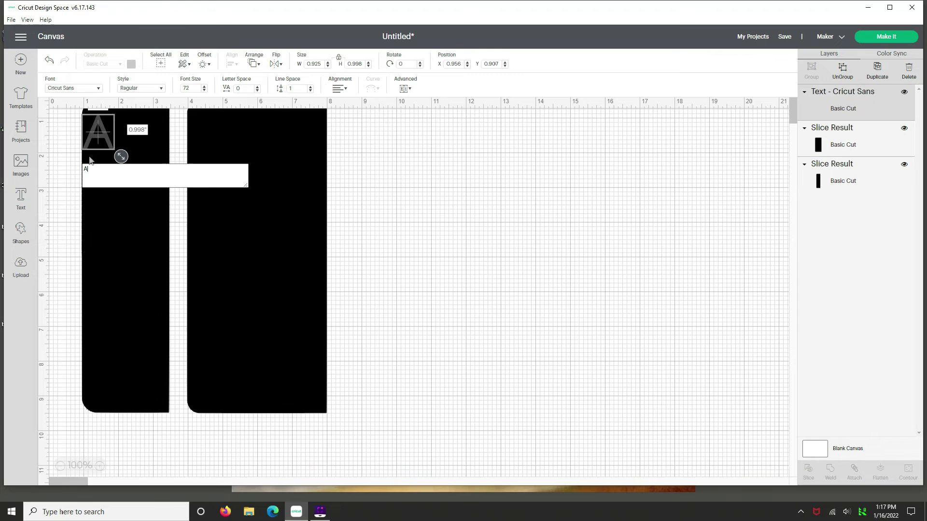
pyautogui.click(96, 134)
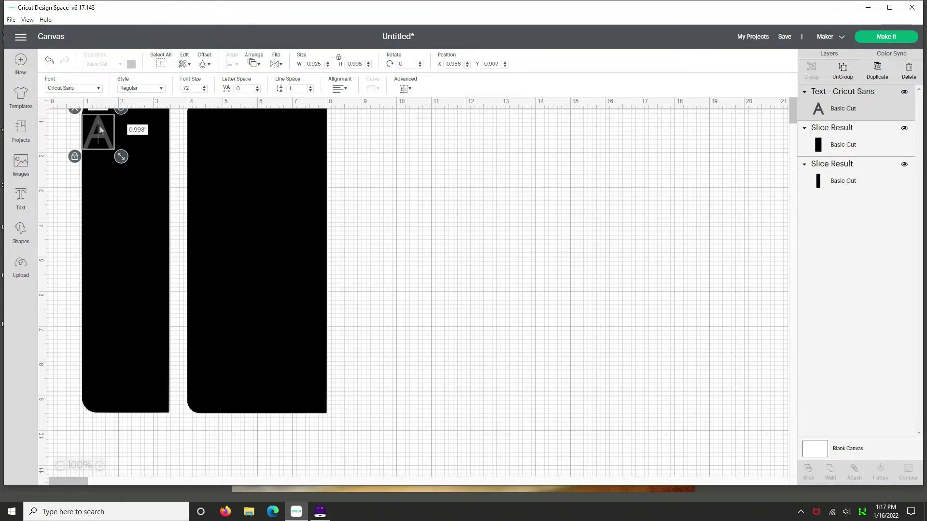
pyautogui.moveTo(99, 135); pyautogui.dragTo(129, 143)
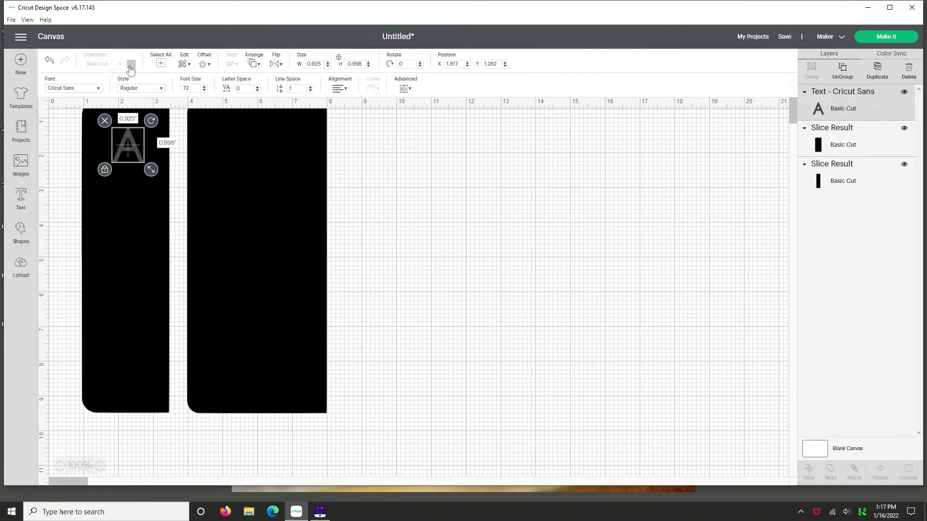
pyautogui.moveTo(130, 155); pyautogui.dragTo(131, 155)
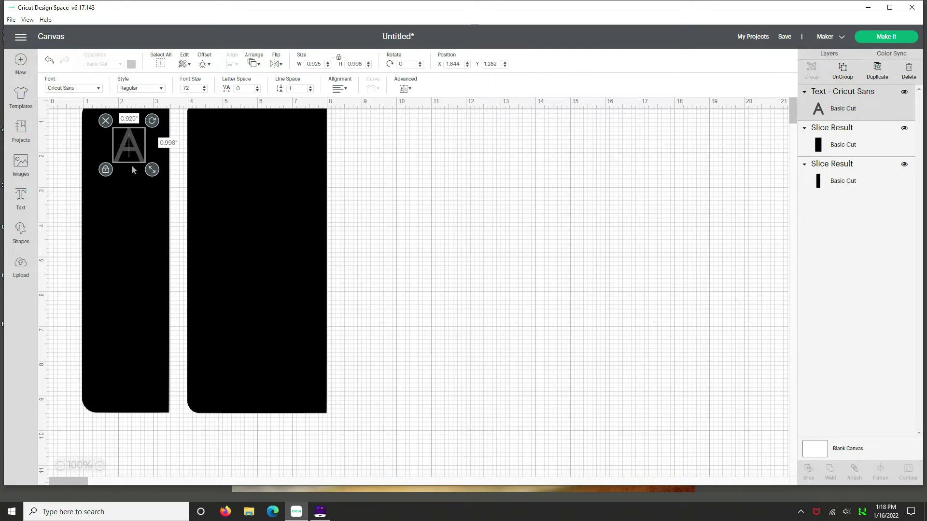
# - Duplicate the A label onto the wide right piece and change it to 'C'
pyautogui.hotkey('ctrl', 'd')
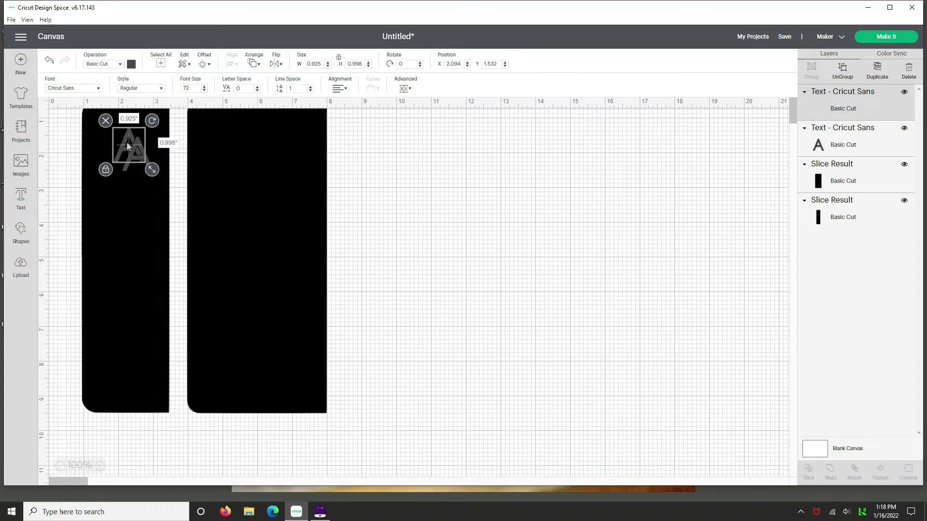
pyautogui.moveTo(141, 157); pyautogui.dragTo(256, 151)
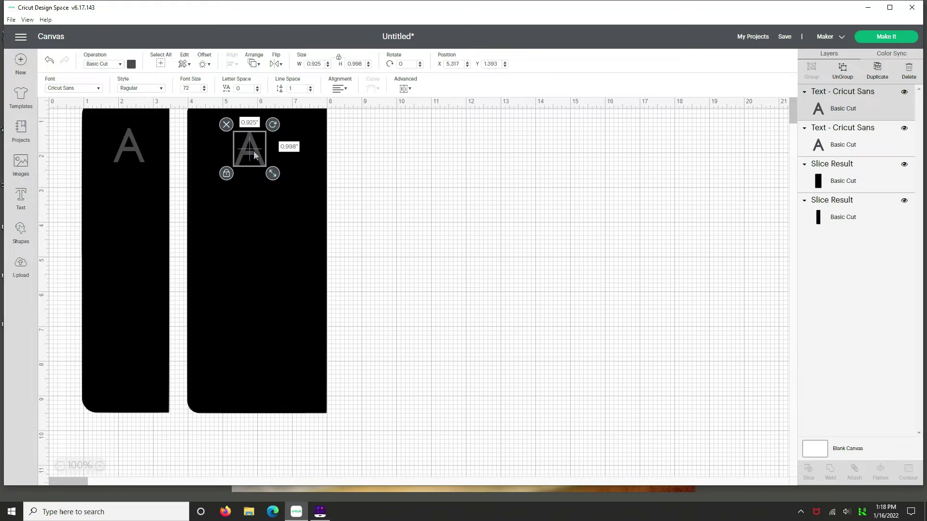
pyautogui.doubleClick(249, 152)
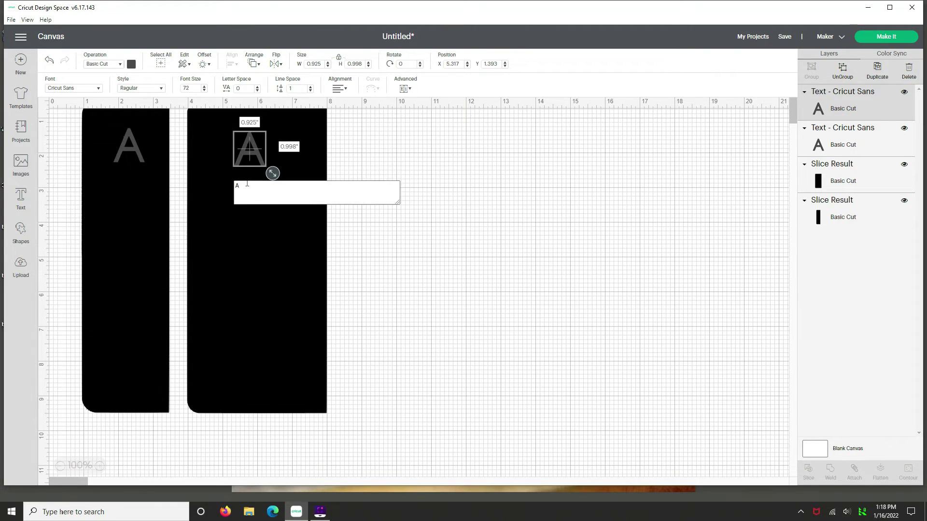
pyautogui.hotkey('ctrl', 'a')
pyautogui.write('C')
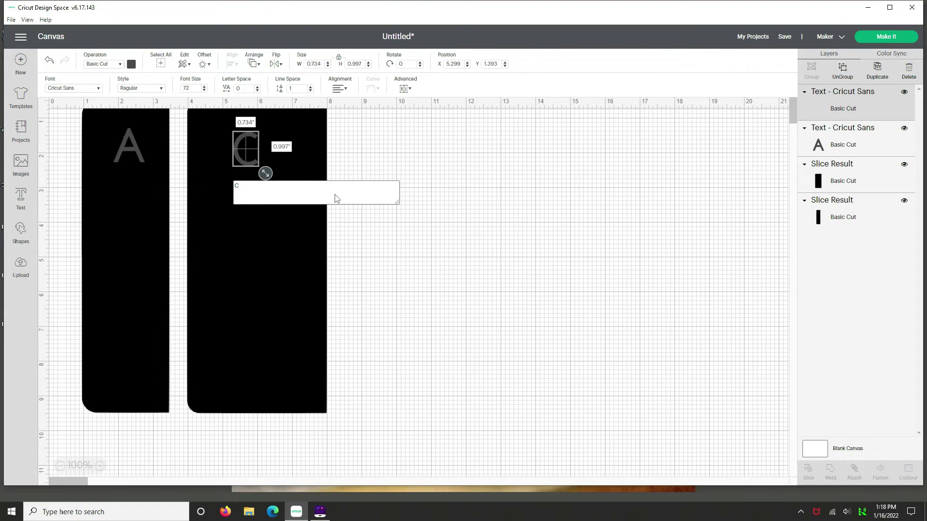
pyautogui.click(366, 173)
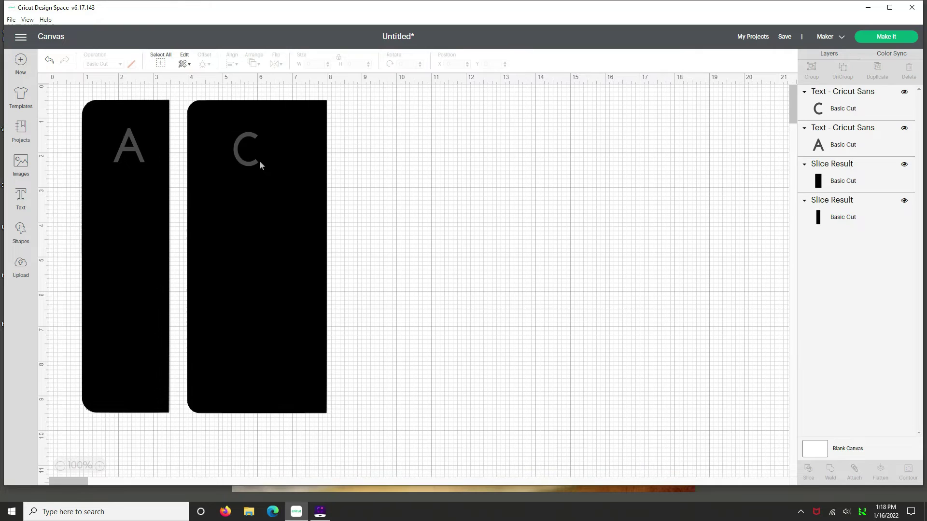
# - Fine-tune the positions of the C and A labels near the piece tops
pyautogui.click(243, 157)
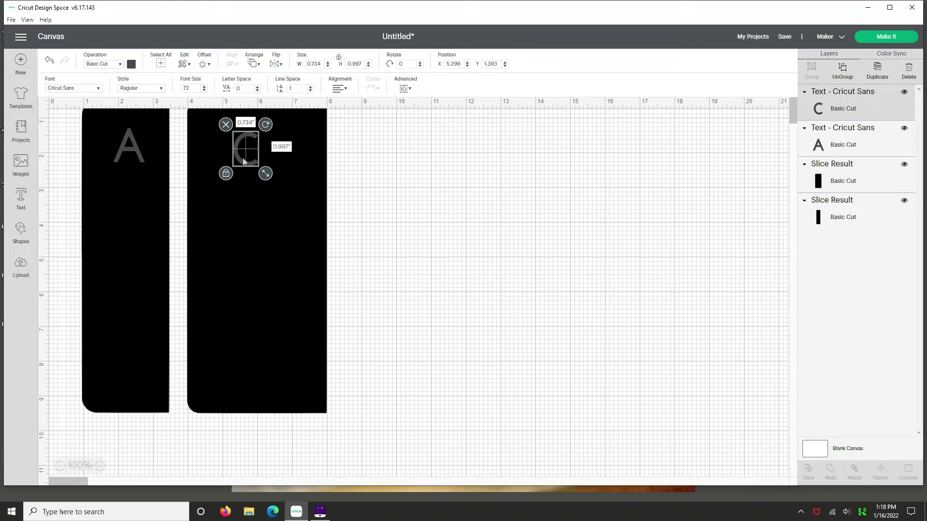
pyautogui.moveTo(238, 155); pyautogui.dragTo(253, 160)
pyautogui.click(127, 152)
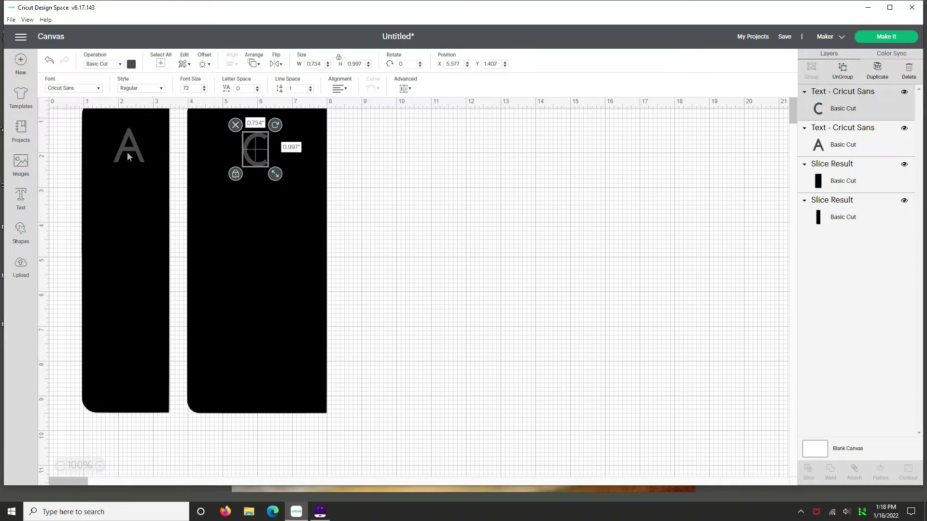
pyautogui.moveTo(127, 151); pyautogui.dragTo(124, 145)
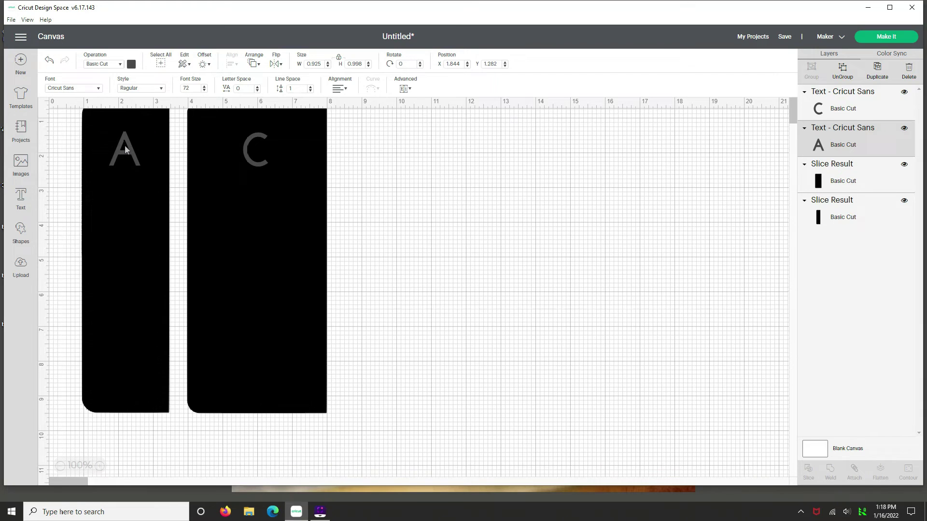
pyautogui.click(369, 214)
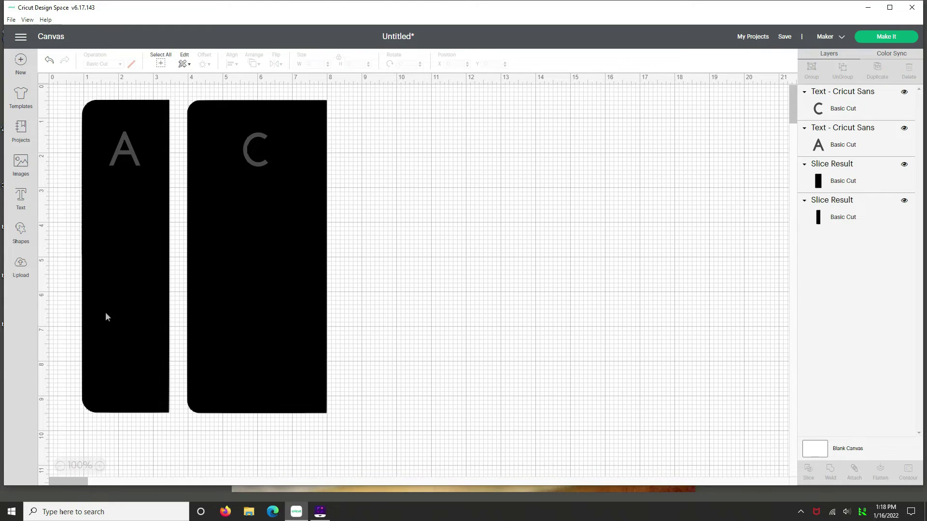
# - Group both lettered pieces into one 7.032 × 9.01 group and hide it
pyautogui.moveTo(58, 90); pyautogui.dragTo(368, 435)
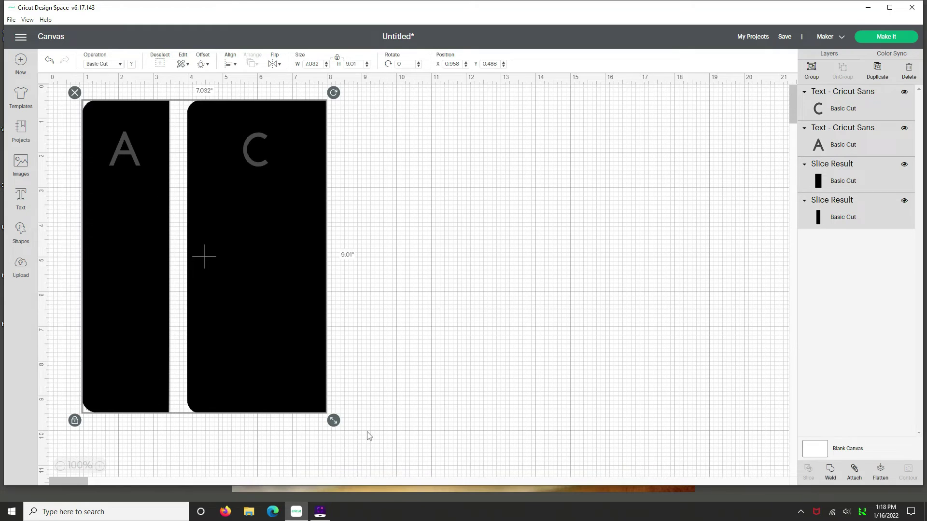
pyautogui.click(810, 73)
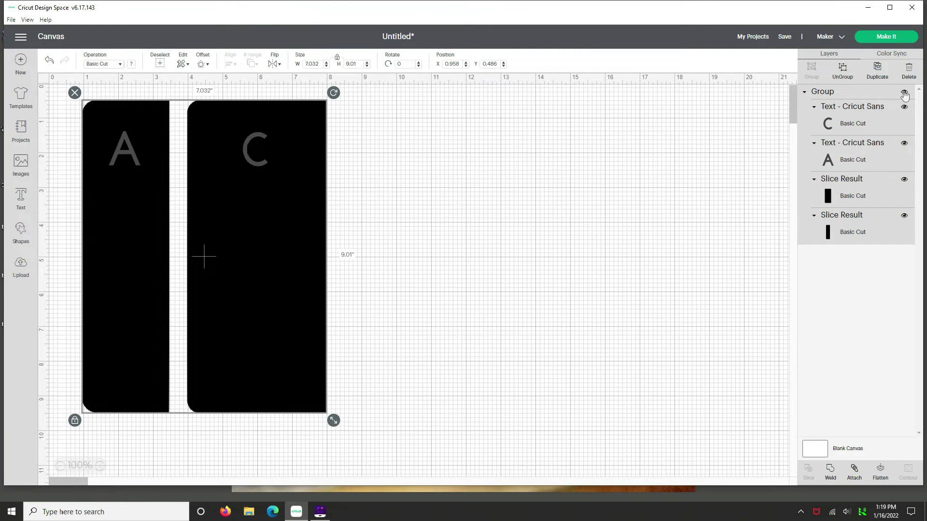
pyautogui.click(905, 92)
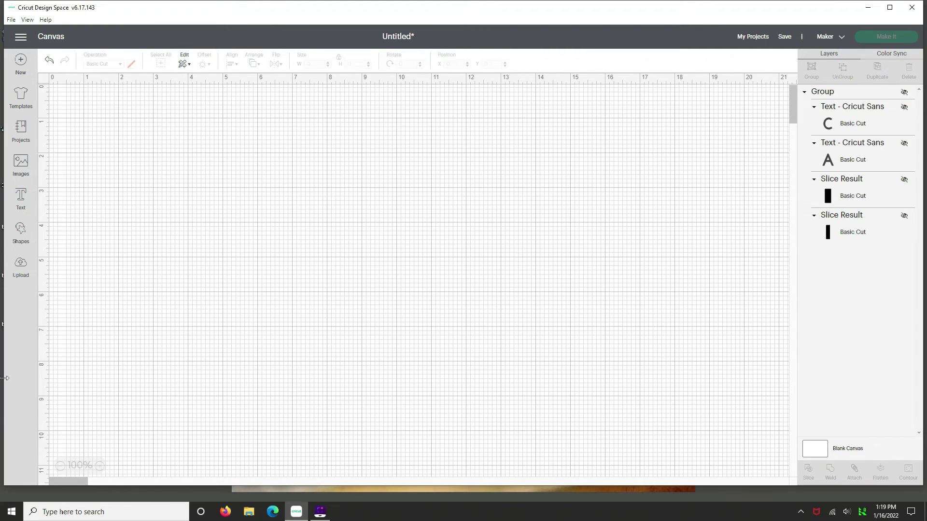
# - Upload the ty-page-29-30-2 pattern page image from the computer
pyautogui.click(21, 268)
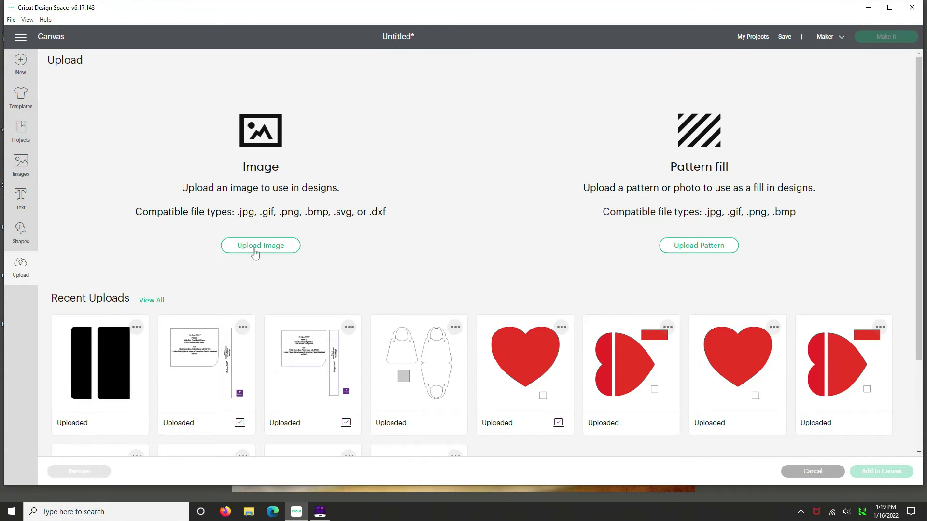
pyautogui.click(254, 251)
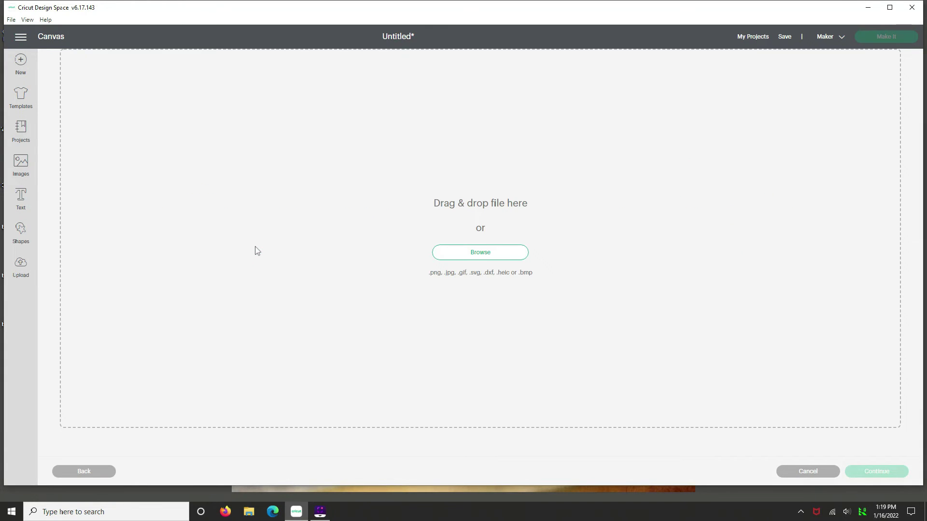
pyautogui.click(489, 254)
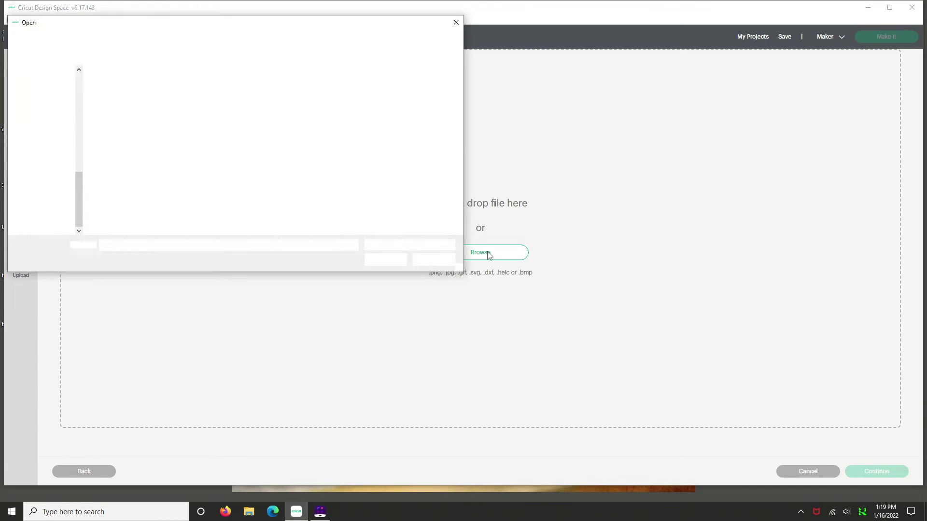
pyautogui.click(256, 114)
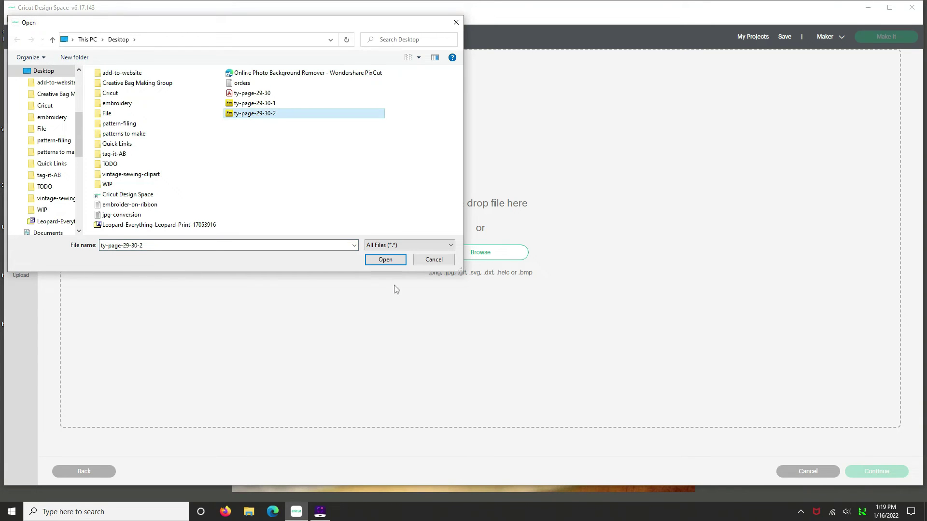
pyautogui.click(381, 261)
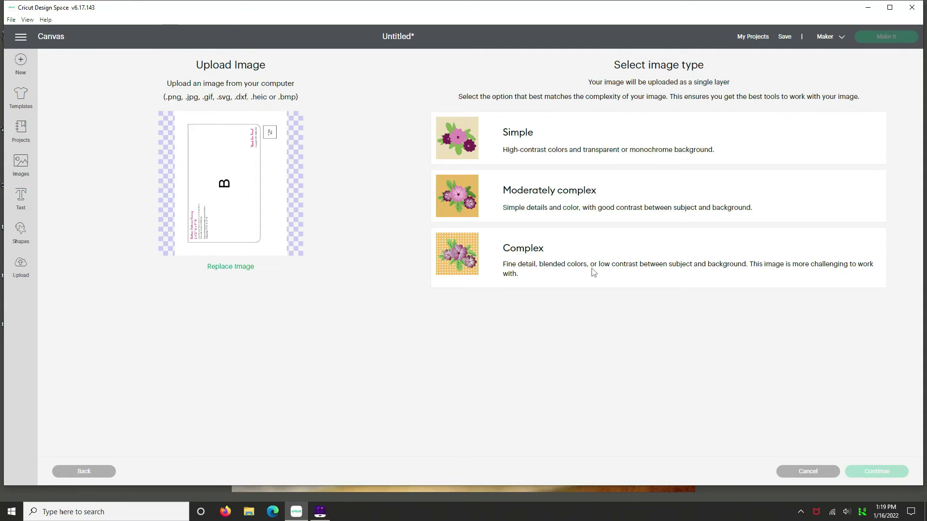
# - Set ty-page-29-30-2 as a Complex image and make its white background transparent
pyautogui.click(520, 253)
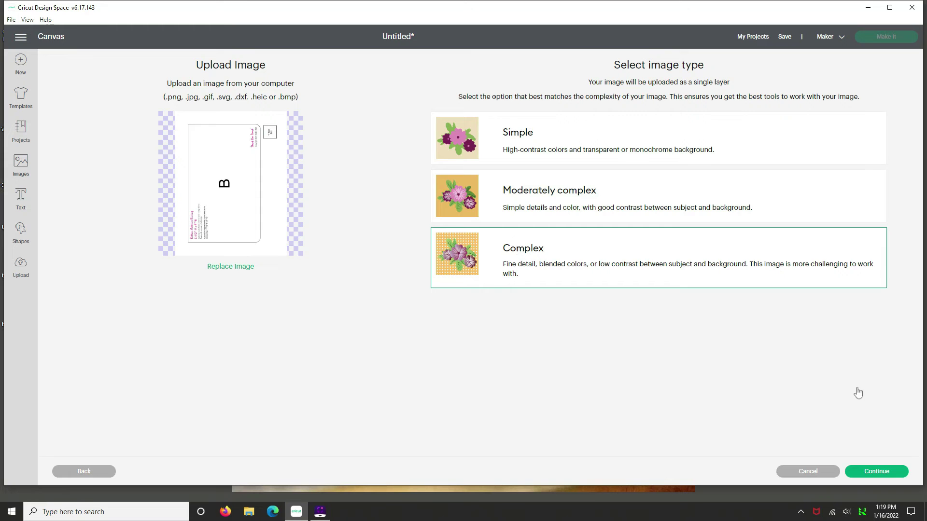
pyautogui.click(887, 477)
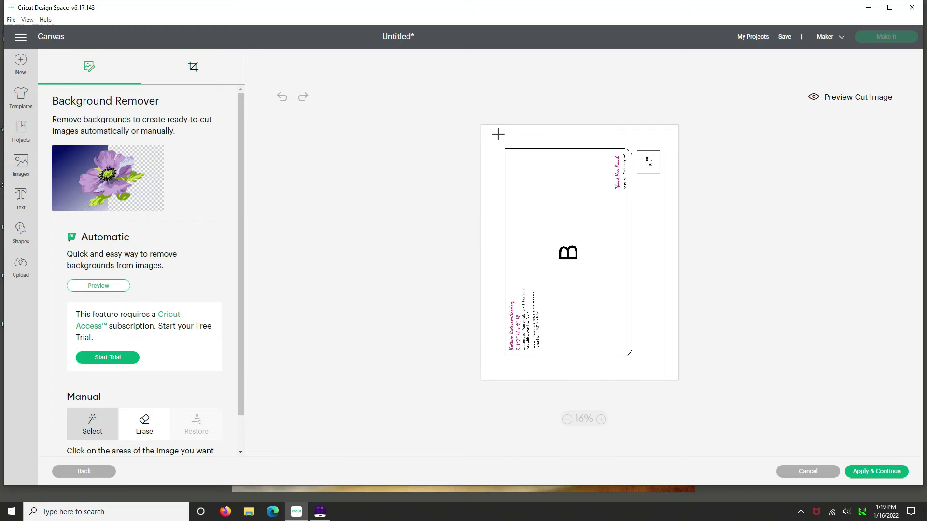
pyautogui.click(498, 134)
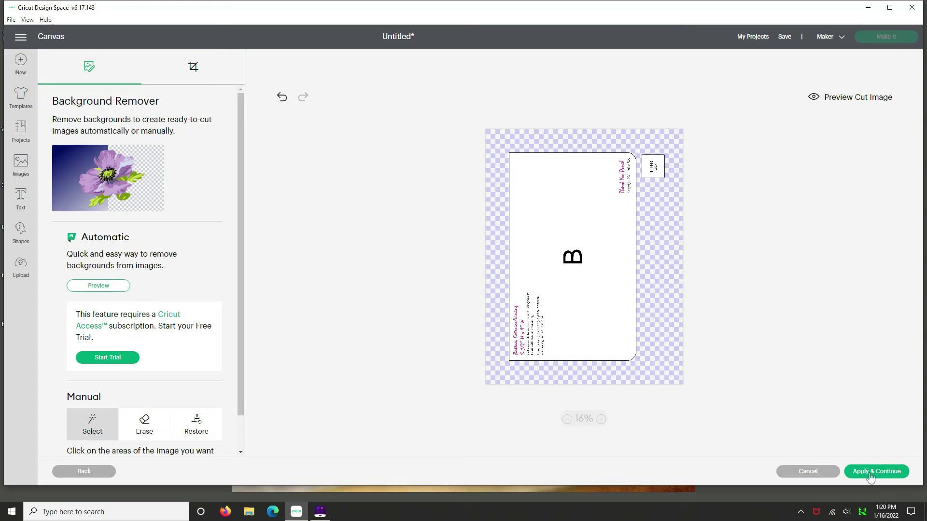
pyautogui.click(870, 476)
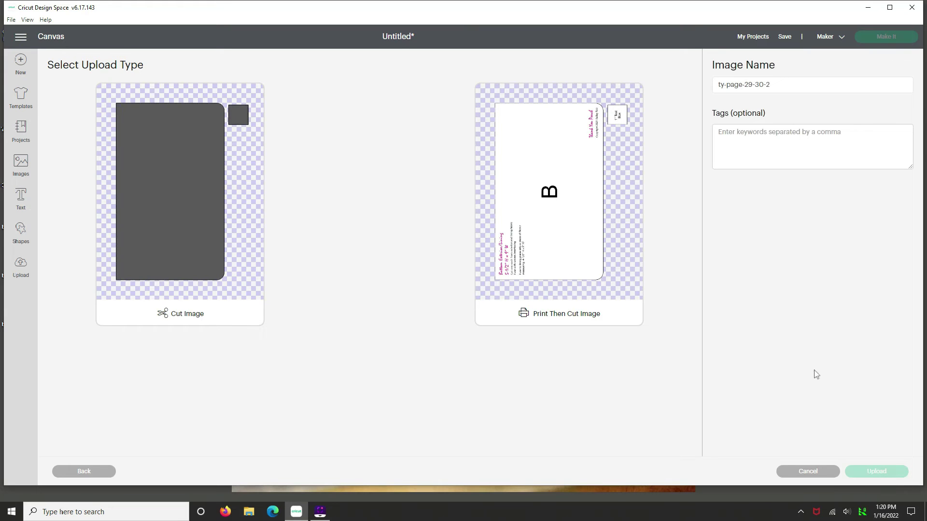
# - Save ty-page-29-30-2 as a Cut Image and add it to the canvas at 28.014 × 37.5
pyautogui.click(149, 232)
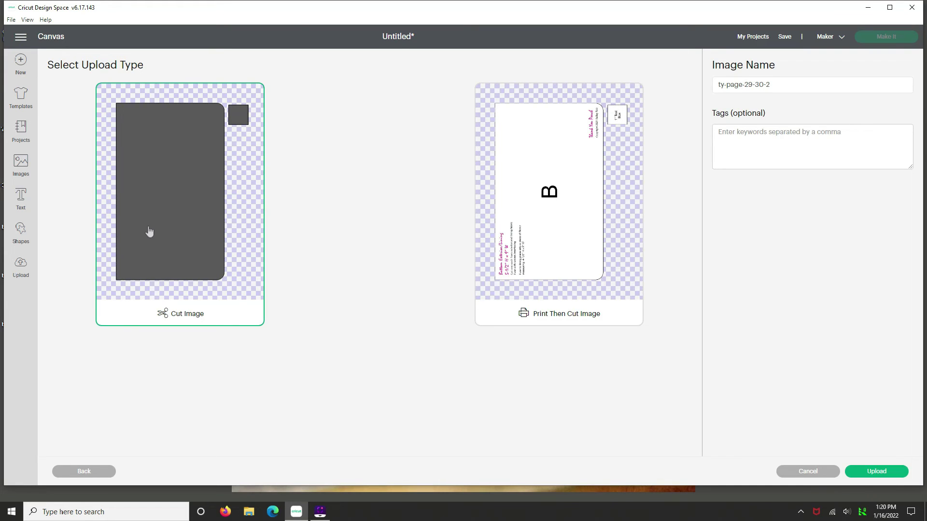
pyautogui.click(876, 472)
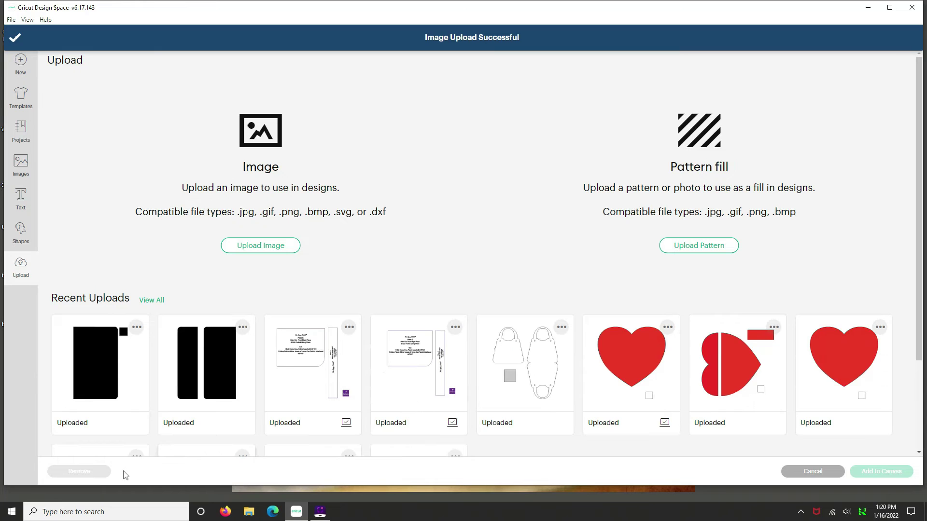
pyautogui.click(88, 378)
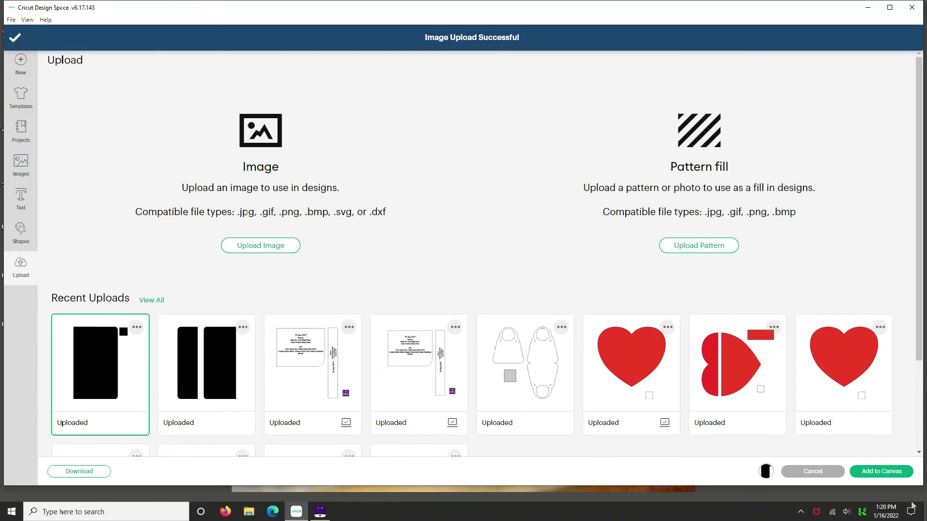
pyautogui.click(882, 472)
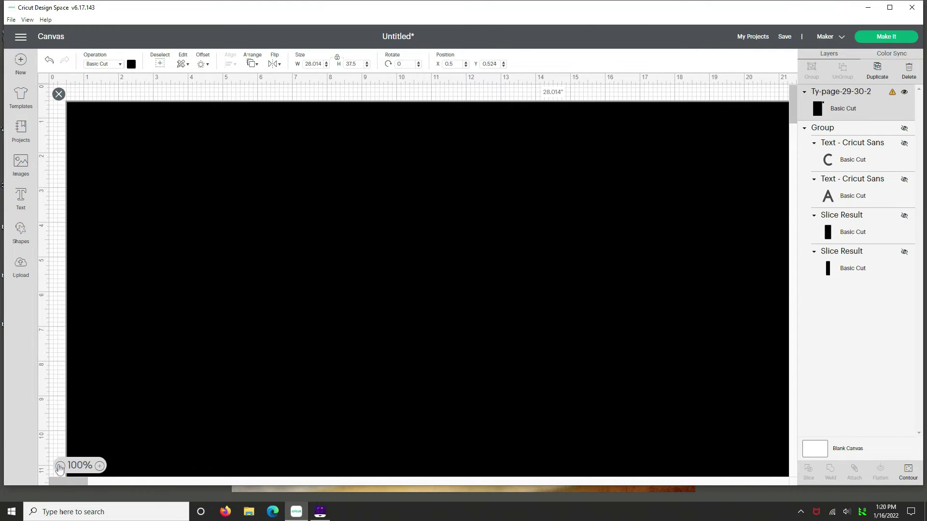
# - Zoom out and shift the uploaded ty-page-29-30-2 piece slightly left
pyautogui.click(60, 466)
pyautogui.click(60, 467)
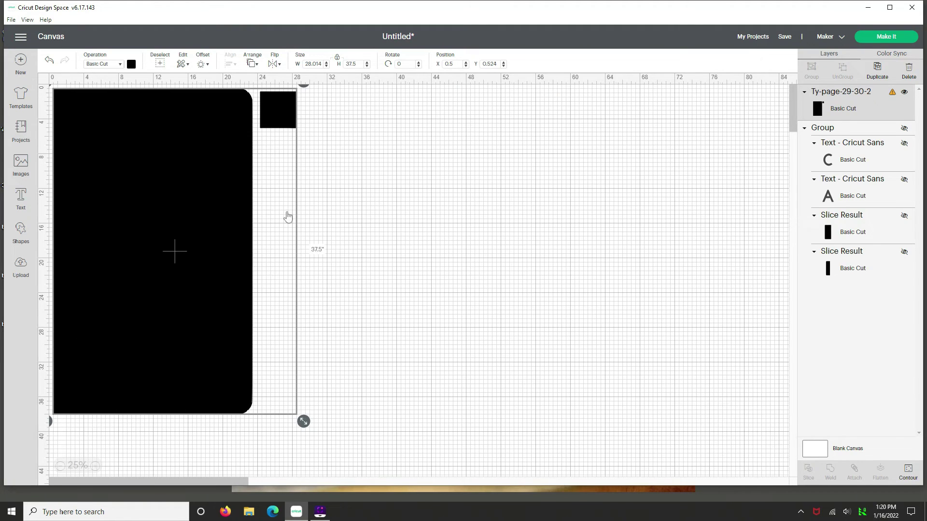
pyautogui.click(393, 236)
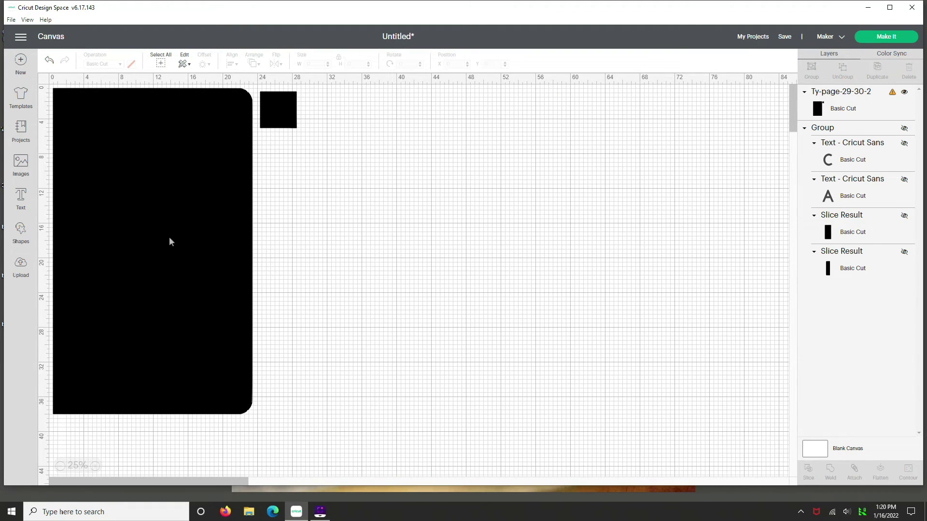
pyautogui.click(186, 245)
pyautogui.moveTo(182, 245); pyautogui.dragTo(178, 244)
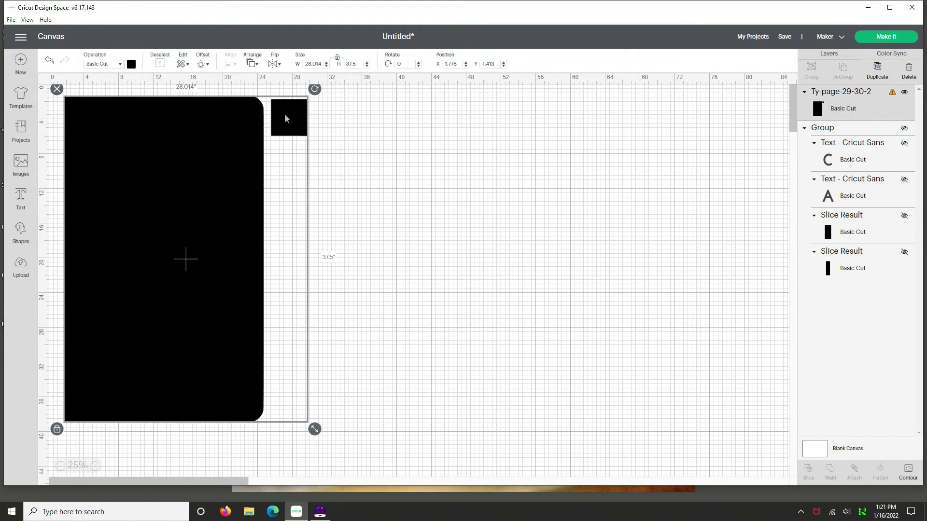
pyautogui.click(373, 195)
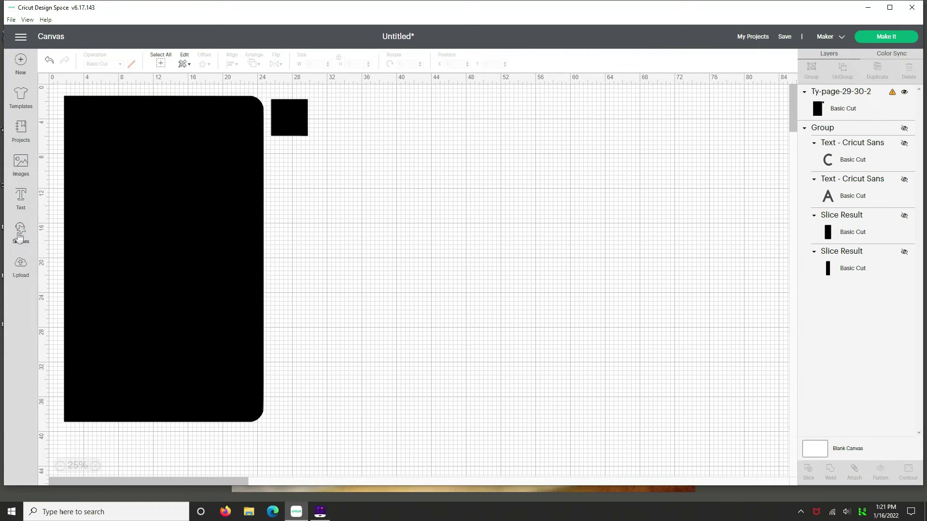
# - Add a 7.722 × 6.944 square covering the small black square beside the tall piece
pyautogui.click(19, 234)
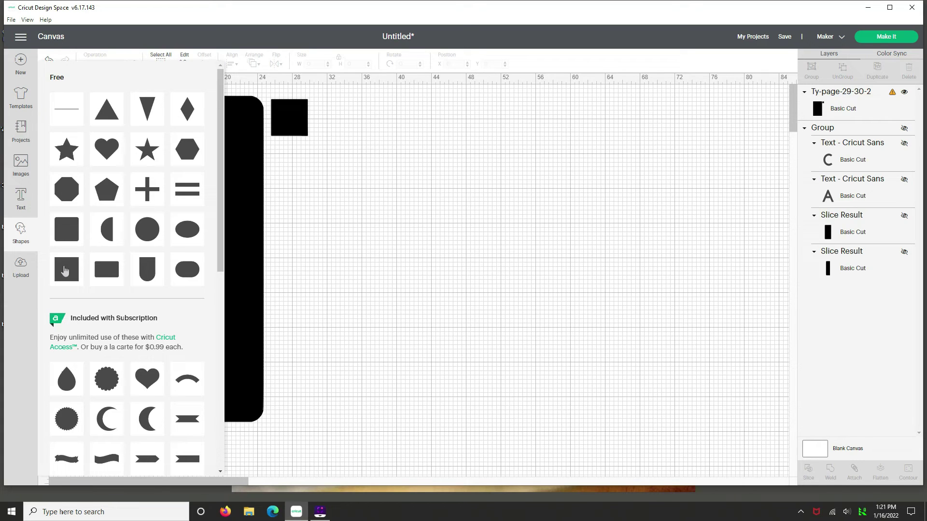
pyautogui.click(66, 270)
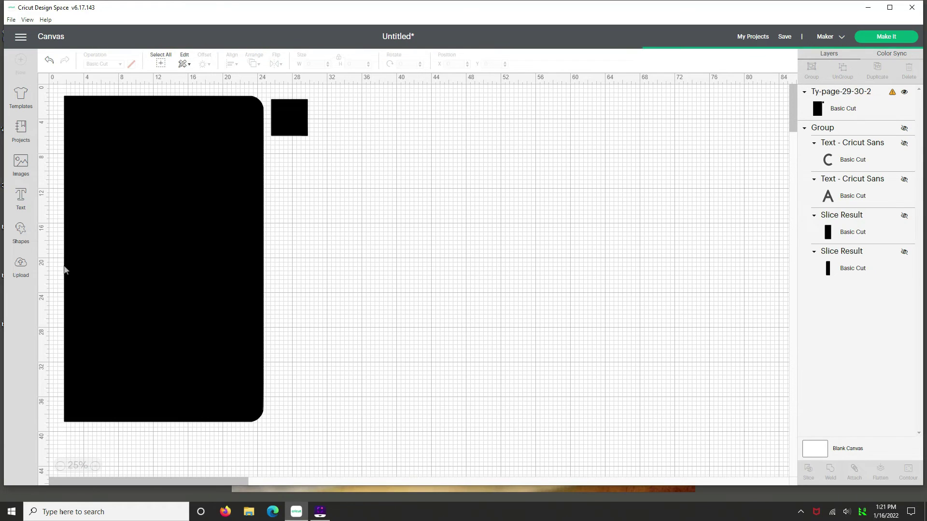
pyautogui.moveTo(58, 99); pyautogui.dragTo(344, 105)
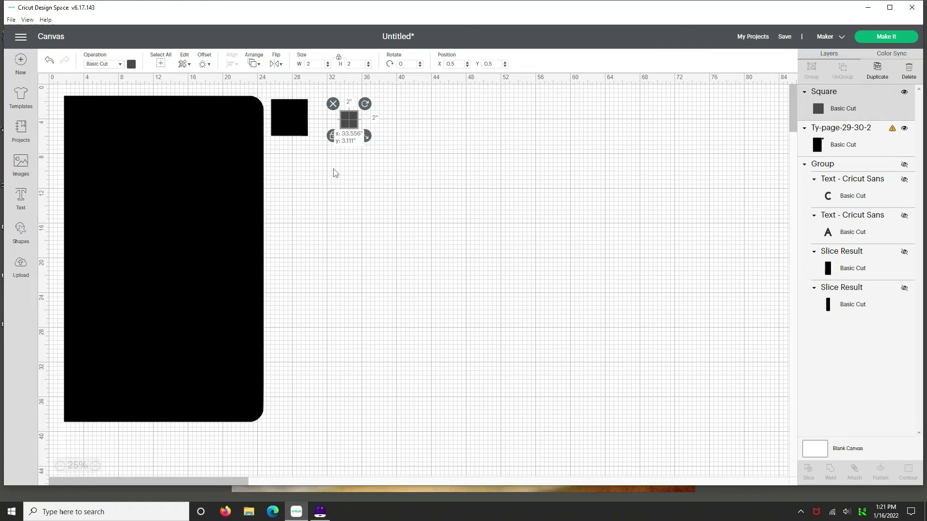
pyautogui.click(333, 136)
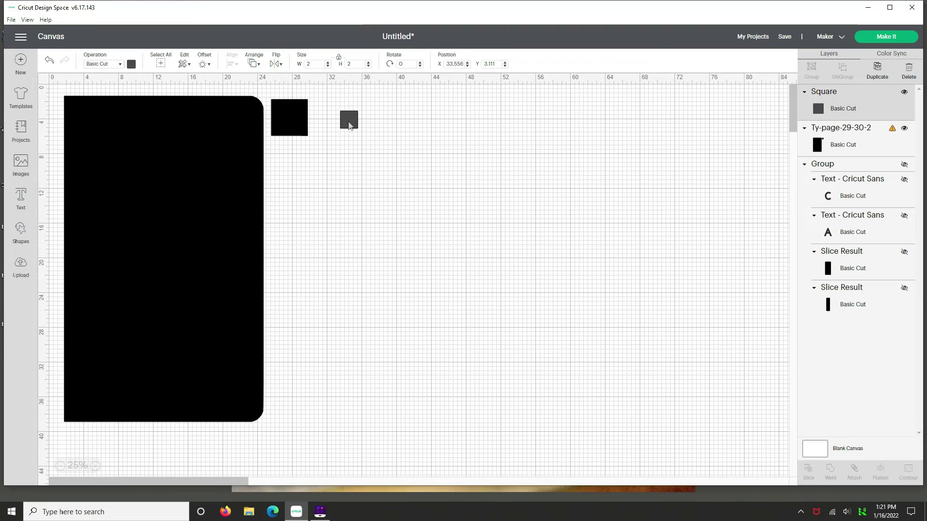
pyautogui.moveTo(350, 123); pyautogui.dragTo(330, 134)
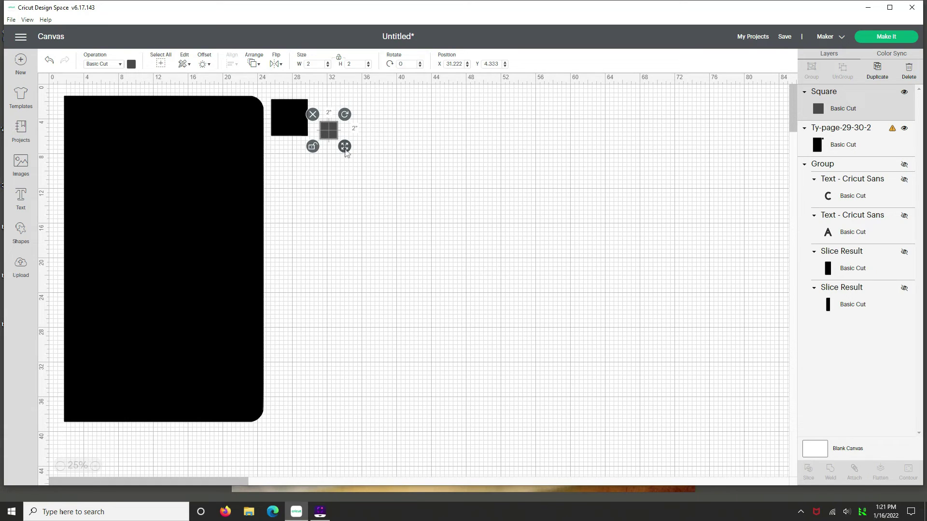
pyautogui.moveTo(344, 146); pyautogui.dragTo(395, 190)
pyautogui.click(353, 189)
pyautogui.click(344, 164)
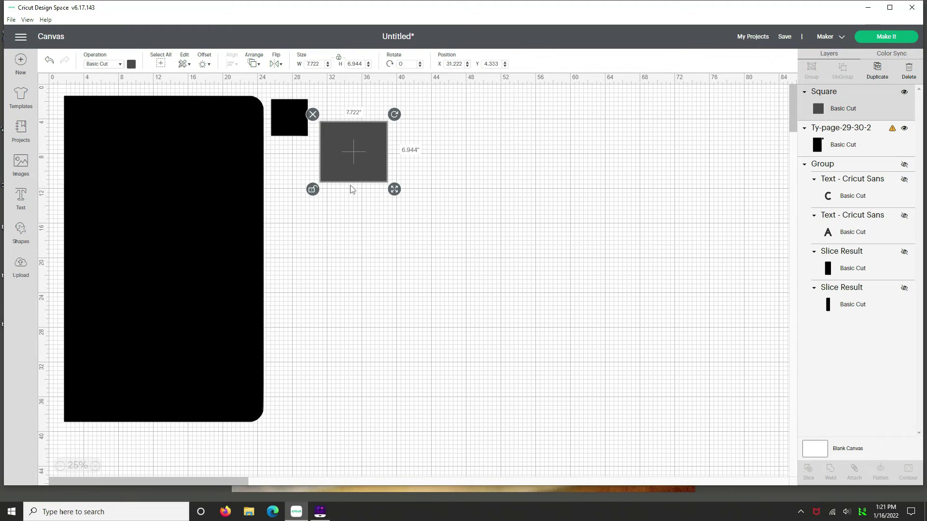
pyautogui.moveTo(333, 161); pyautogui.dragTo(285, 136)
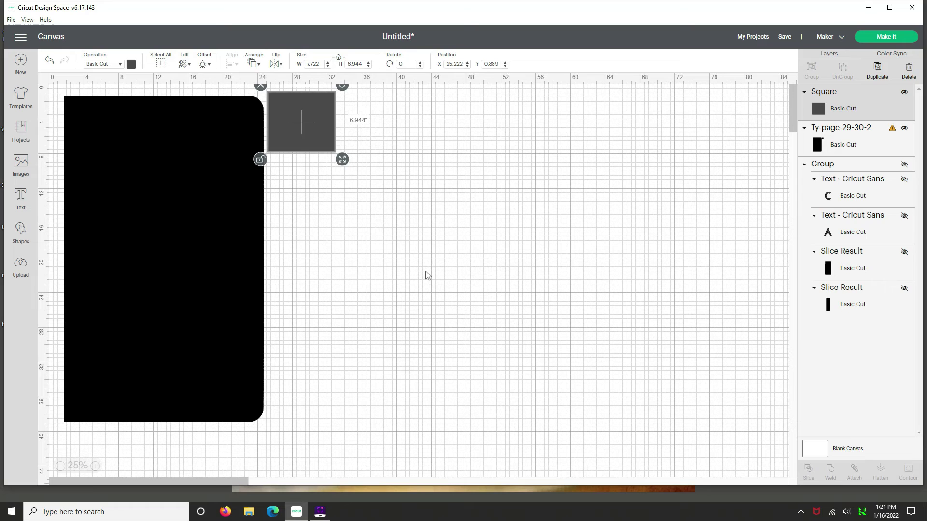
# - Slice the grey square against the pattern and move the grey piece aside
pyautogui.hotkey('ctrl', 'a')
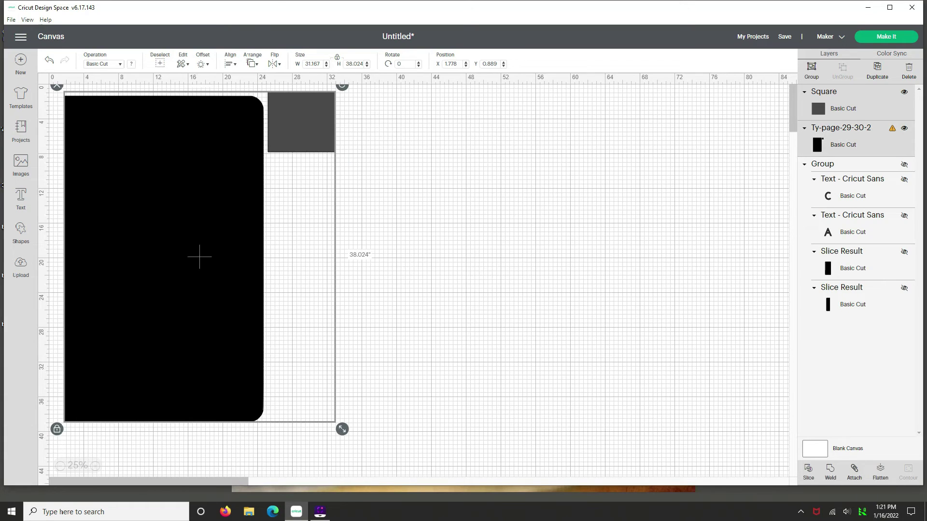
pyautogui.click(808, 472)
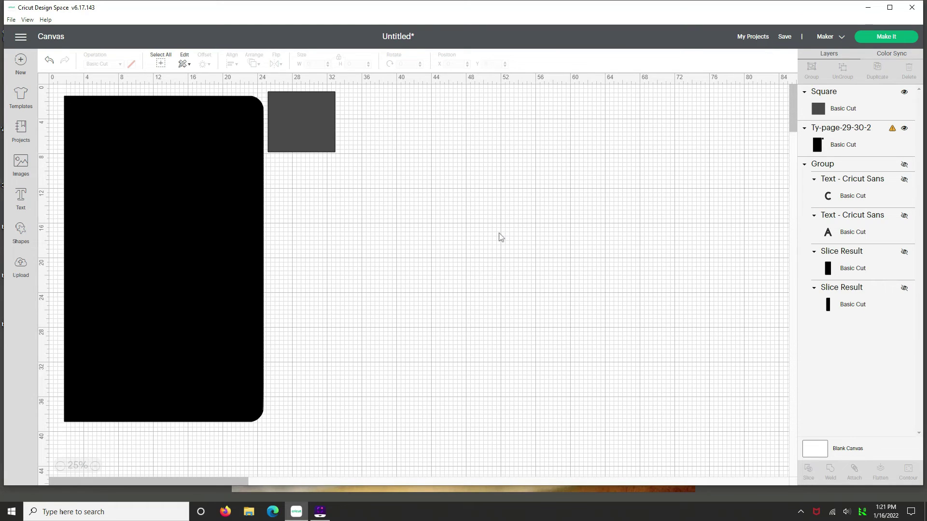
pyautogui.click(309, 128)
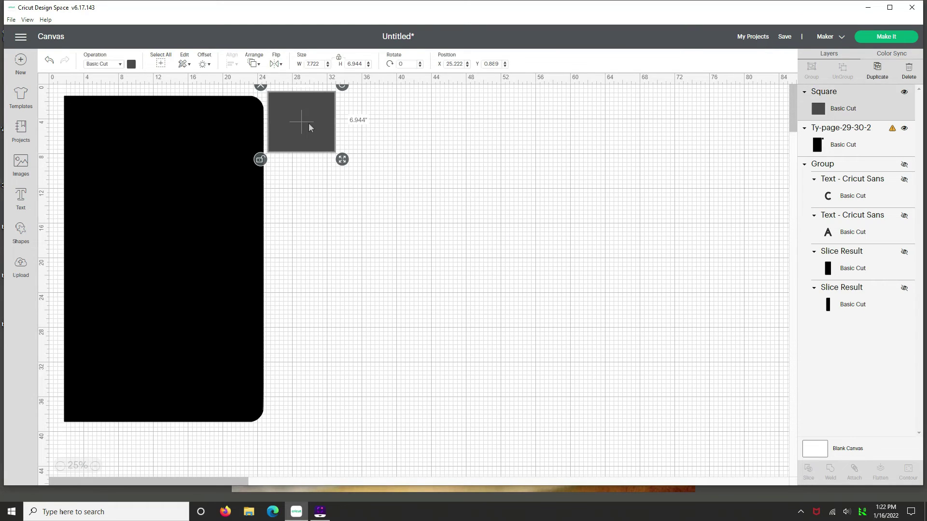
pyautogui.moveTo(298, 101); pyautogui.dragTo(519, 140)
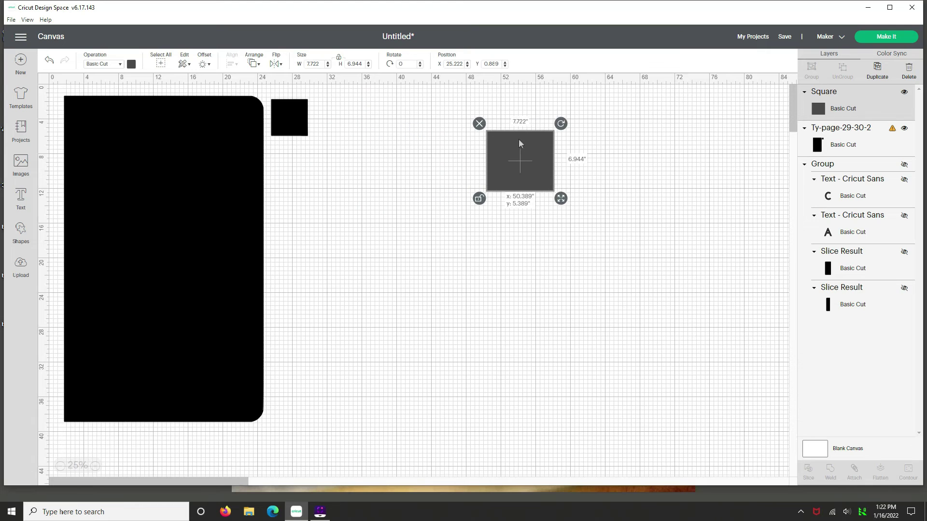
pyautogui.click(318, 138)
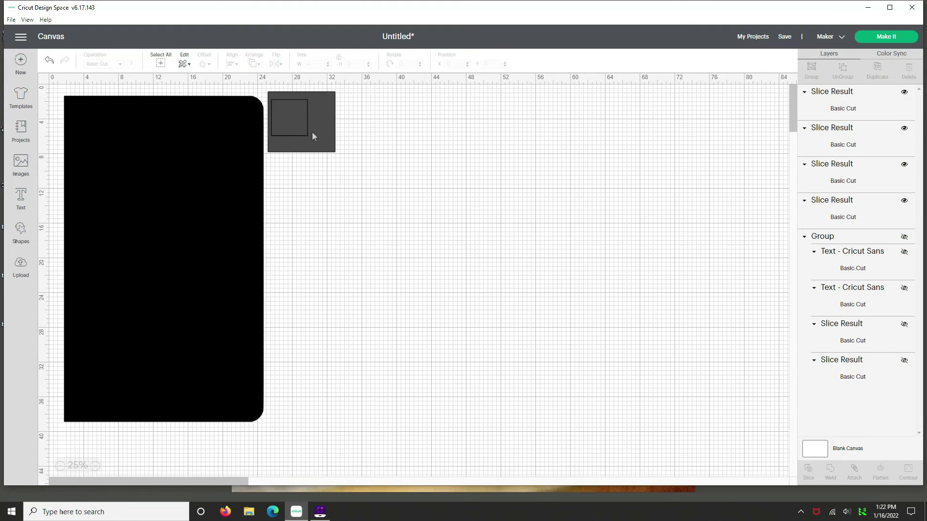
# - Gather the grey frame and inner square leftovers and delete them
pyautogui.click(312, 132)
pyautogui.moveTo(321, 119); pyautogui.dragTo(510, 177)
pyautogui.click(289, 129)
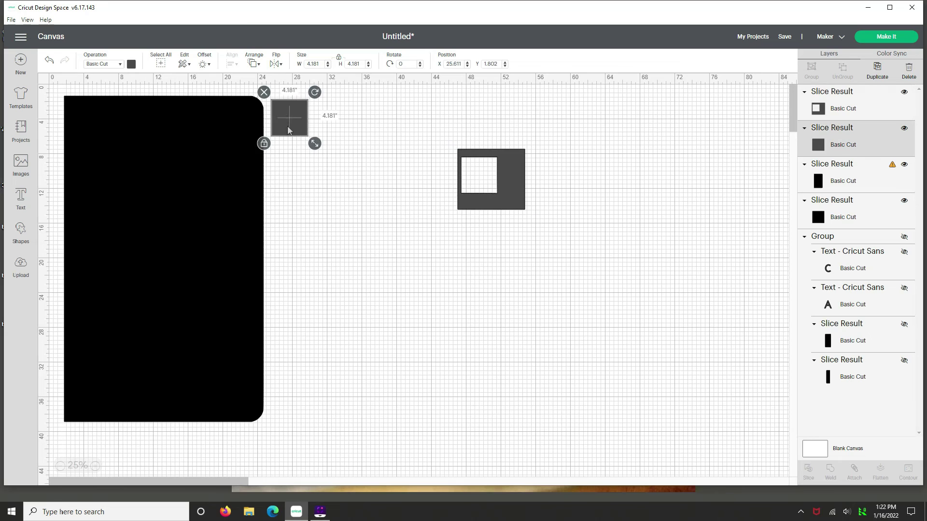
pyautogui.moveTo(285, 115); pyautogui.dragTo(533, 174)
pyautogui.moveTo(405, 127); pyautogui.dragTo(597, 260)
pyautogui.click(614, 259)
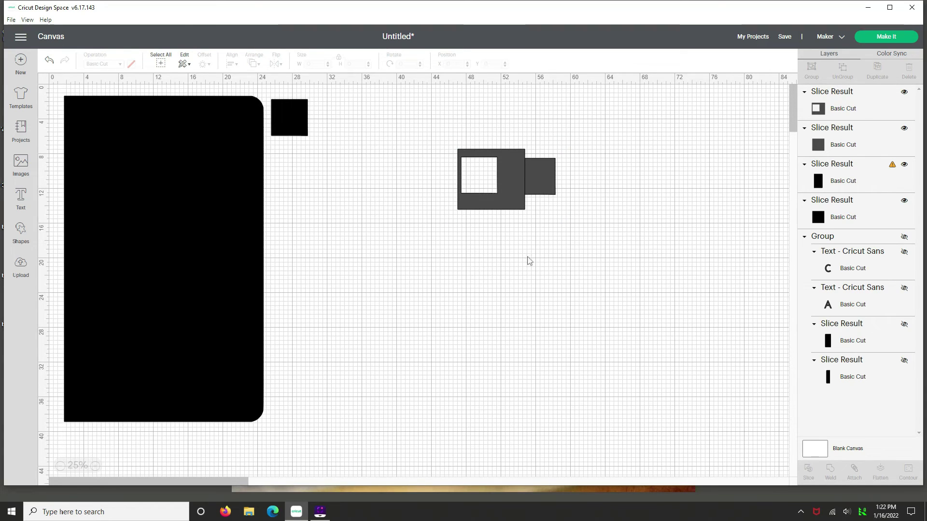
pyautogui.moveTo(423, 135); pyautogui.dragTo(612, 242)
pyautogui.press('Delete')
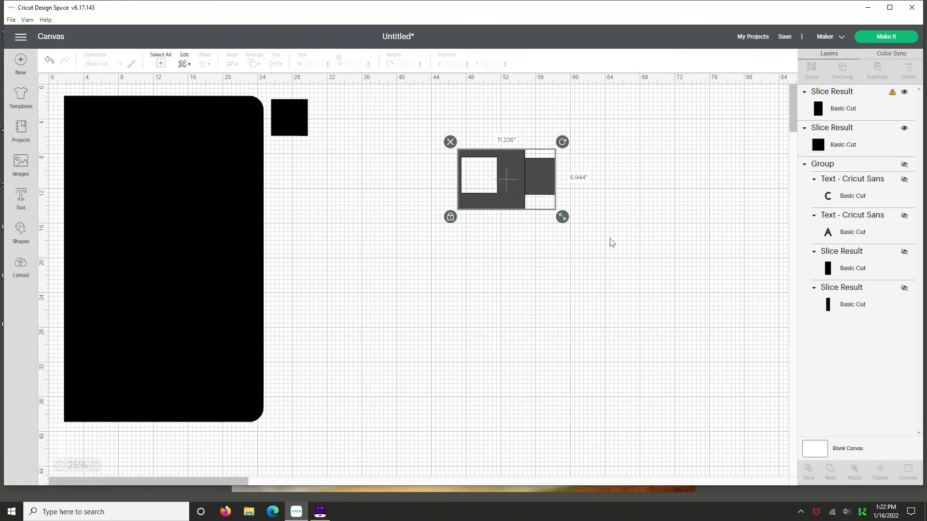
# - Group the tall rounded piece with the small black square, then hide the tall piece
pyautogui.click(291, 129)
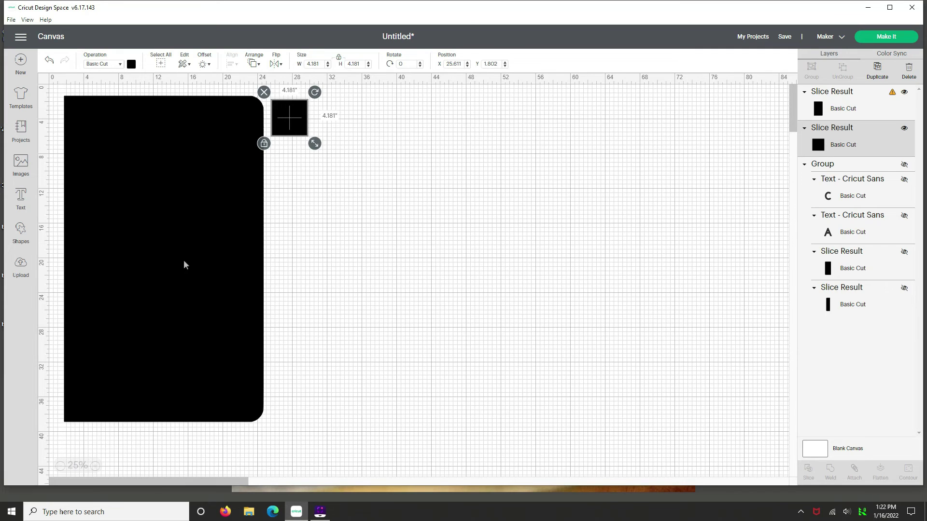
pyautogui.click(161, 263)
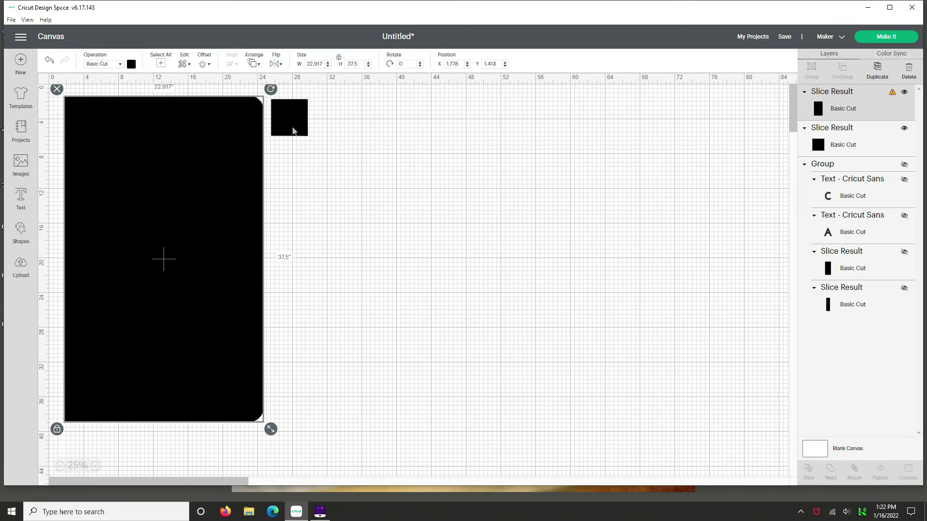
pyautogui.click(293, 130)
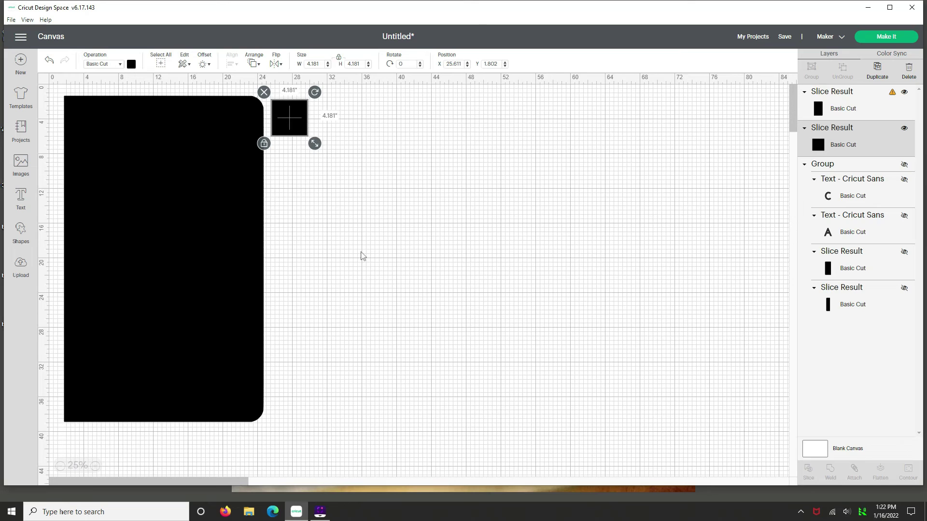
pyautogui.hotkey('ctrl', 'a')
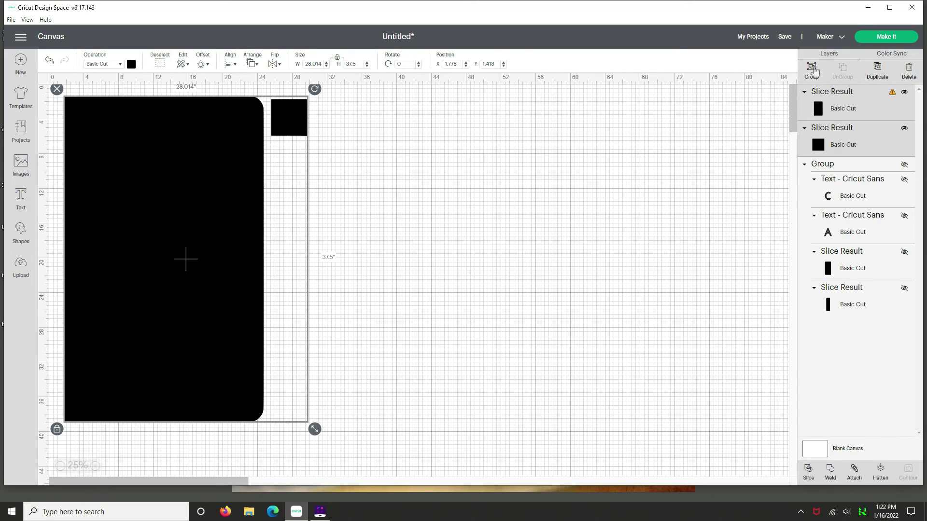
pyautogui.click(810, 71)
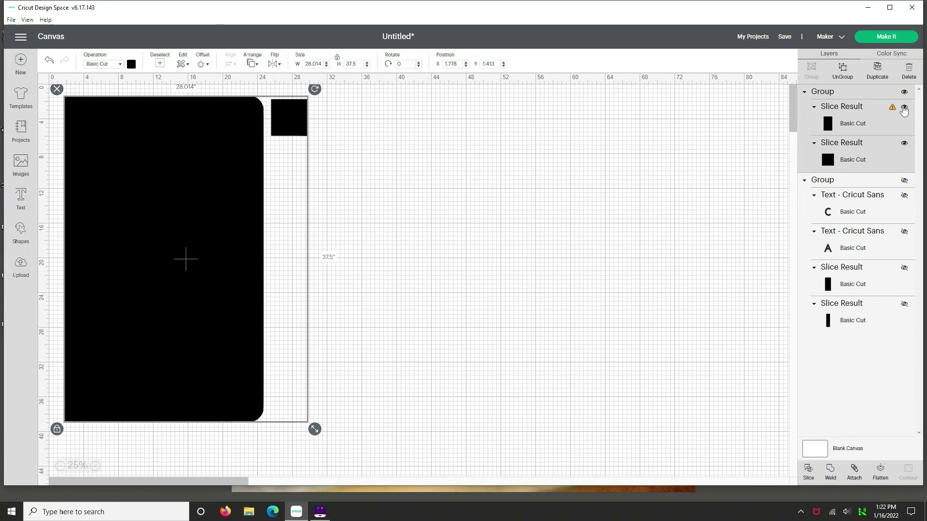
pyautogui.click(904, 108)
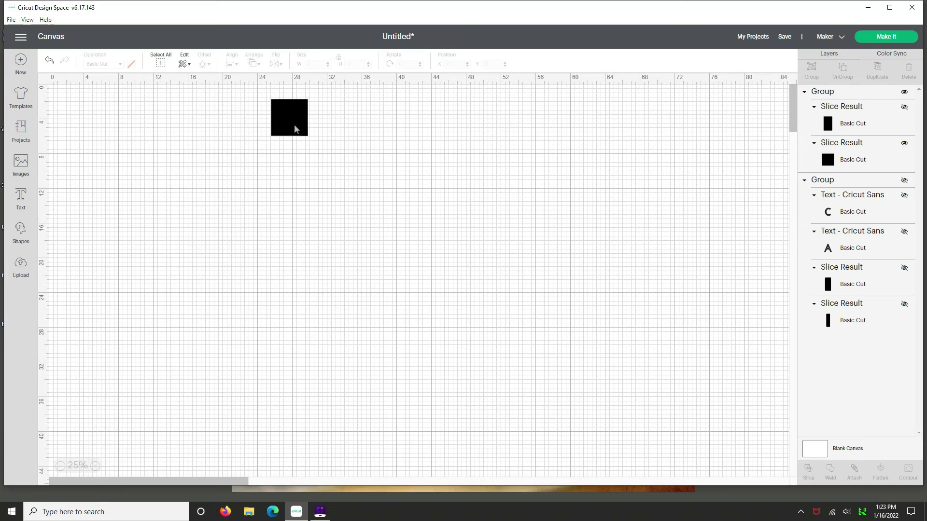
# - Resize the small black square from 4.181 to 1 × 1 inch
pyautogui.click(295, 128)
pyautogui.moveTo(281, 122); pyautogui.dragTo(268, 135)
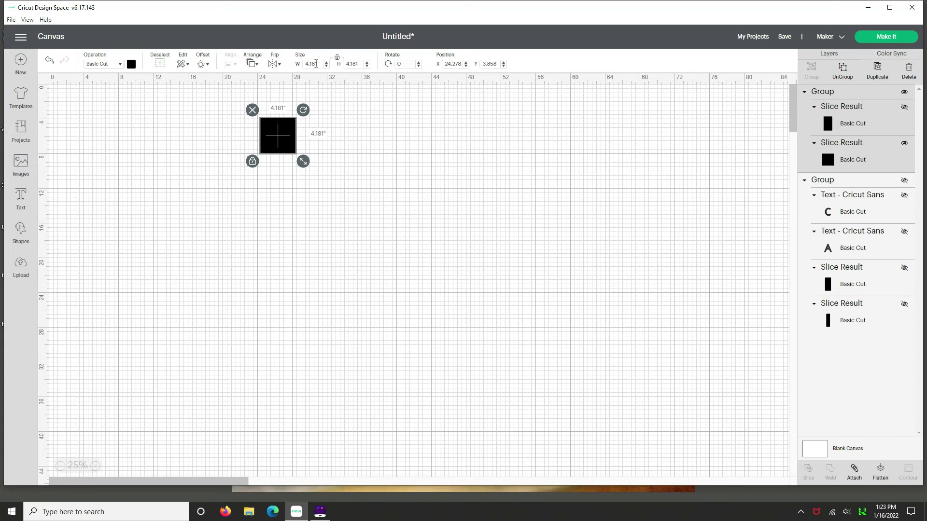
pyautogui.click(321, 64)
pyautogui.hotkey('ctrl', 'a')
pyautogui.write('1')
pyautogui.press('Tab')
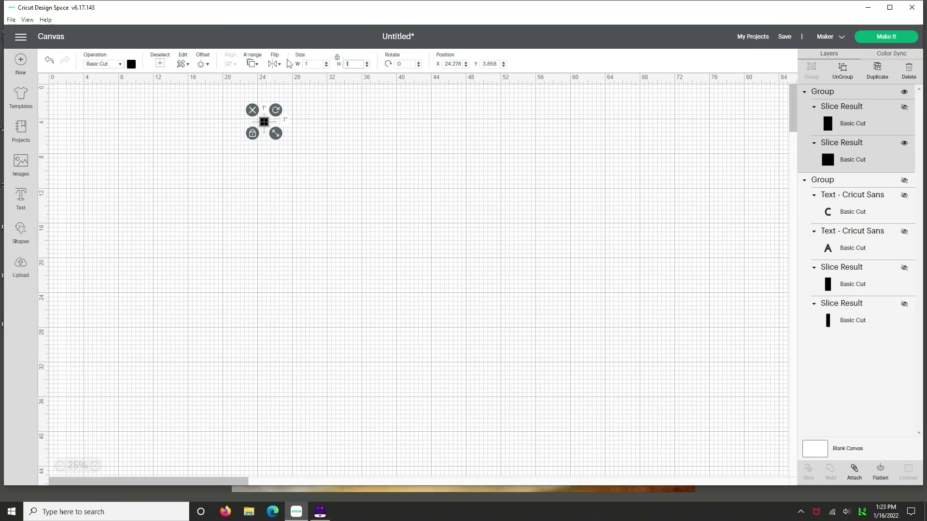
pyautogui.click(368, 133)
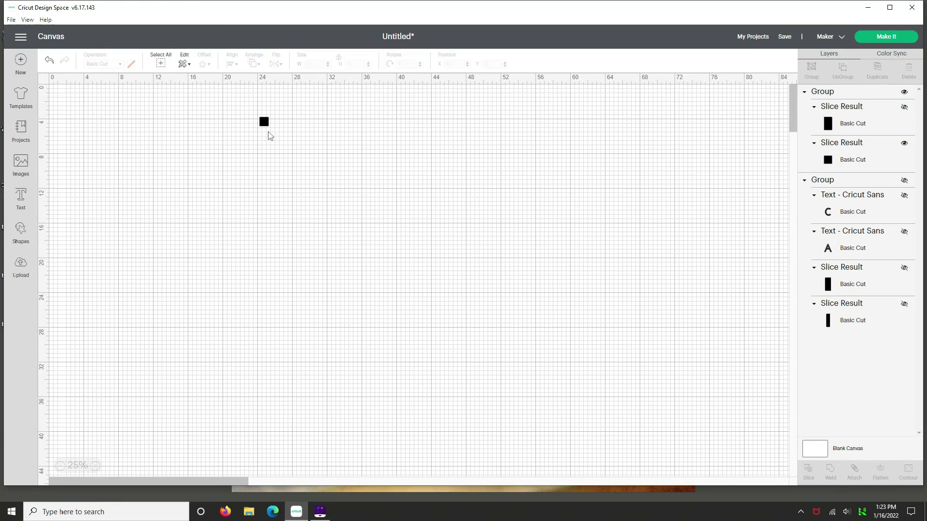
pyautogui.click(264, 123)
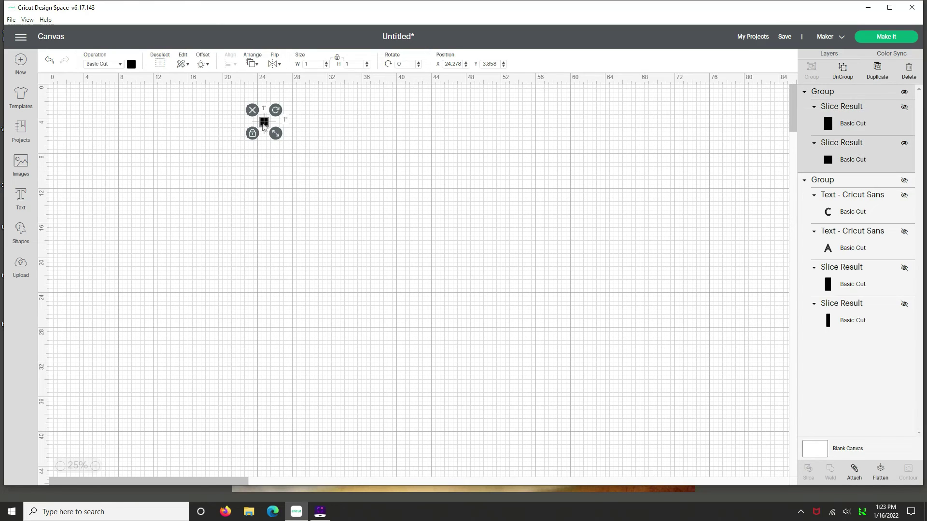
# - Unhide the tall rounded piece, select both pieces (6.701 × 8.97 in) and zoom to 100%
pyautogui.click(310, 140)
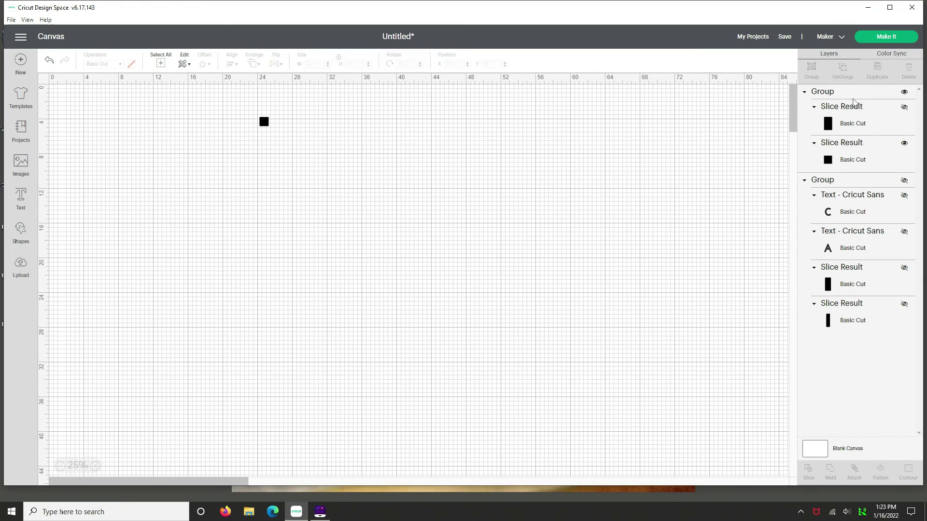
pyautogui.click(853, 96)
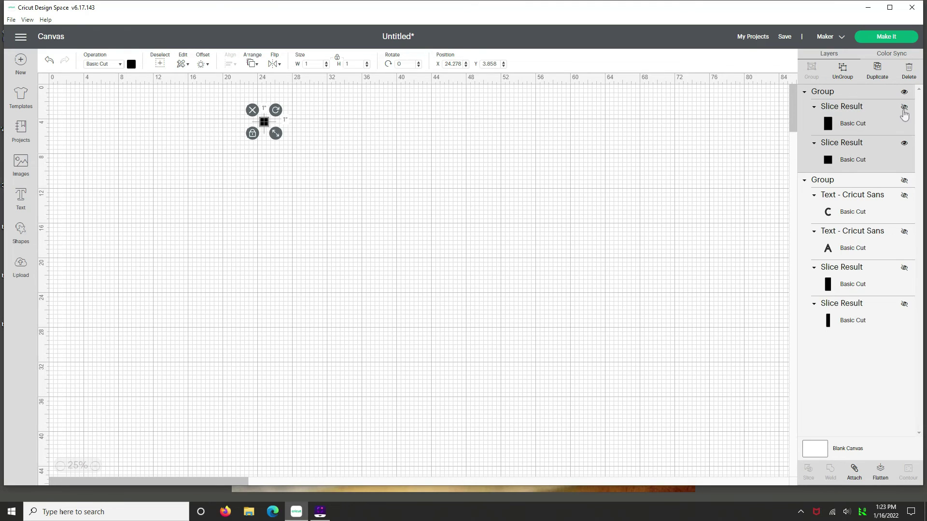
pyautogui.click(903, 109)
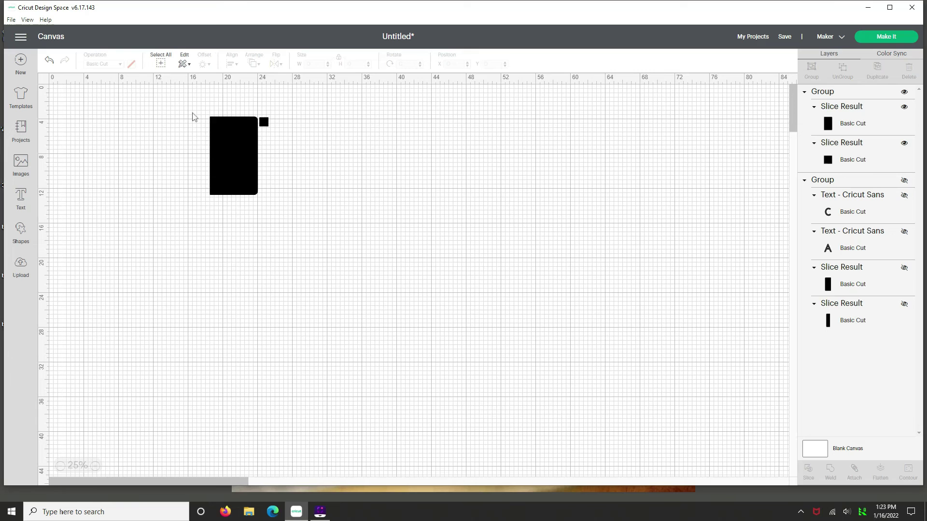
pyautogui.moveTo(182, 101); pyautogui.dragTo(327, 257)
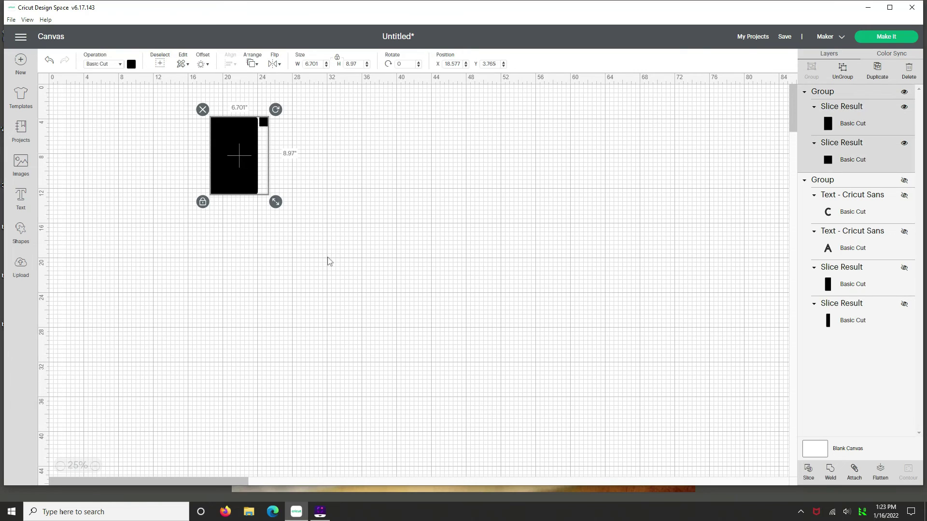
pyautogui.click(95, 469)
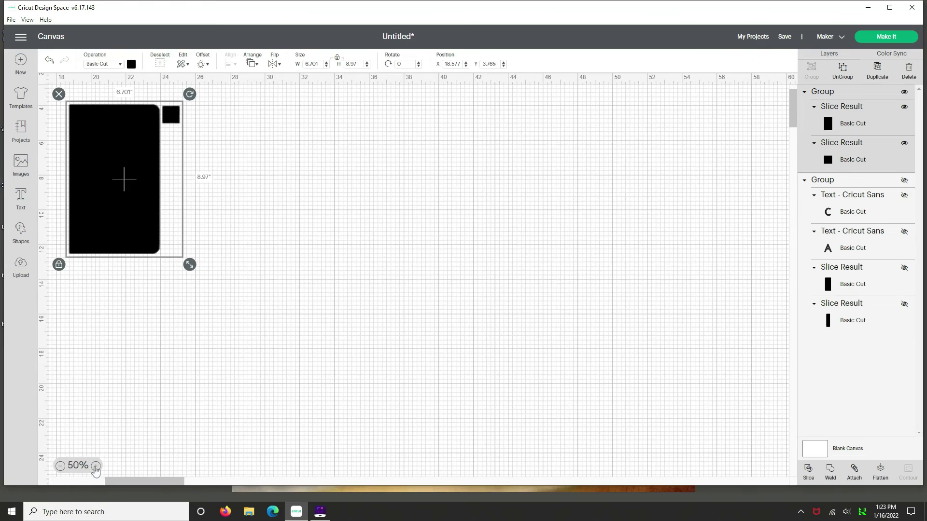
pyautogui.click(95, 468)
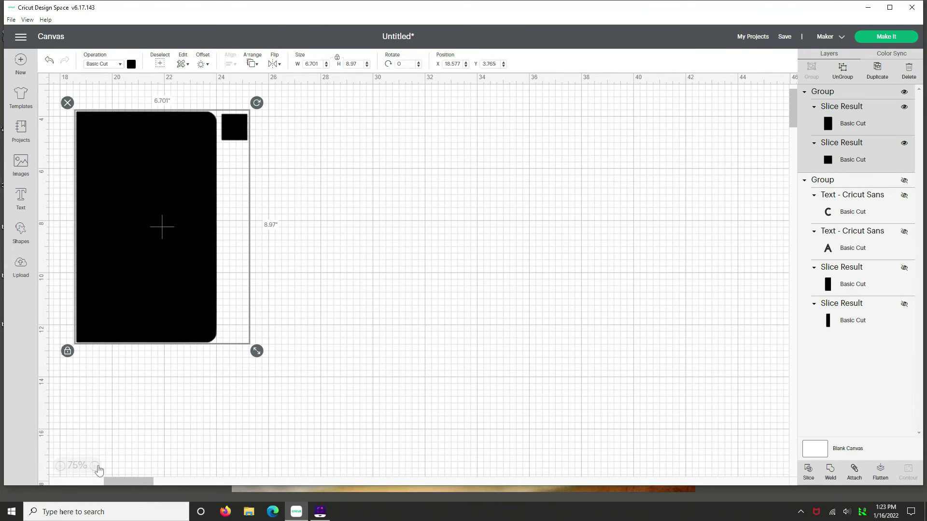
pyautogui.click(95, 467)
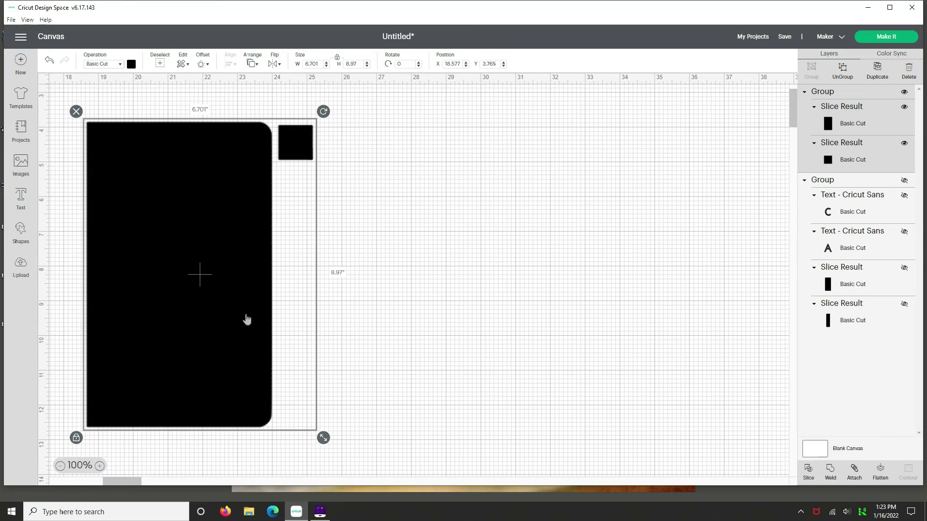
# - Ungroup the pattern pieces and delete the small 1-inch square
pyautogui.click(369, 288)
pyautogui.click(303, 140)
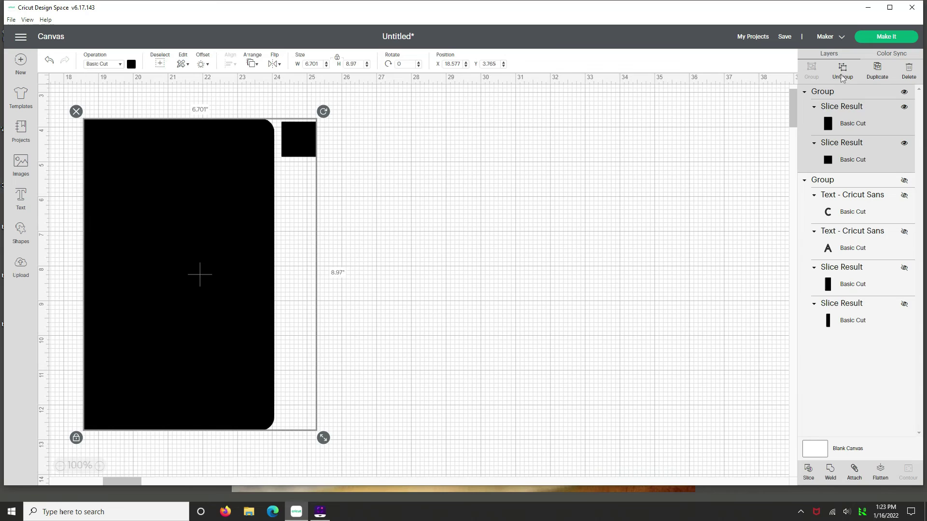
pyautogui.click(842, 70)
pyautogui.click(505, 162)
pyautogui.click(287, 152)
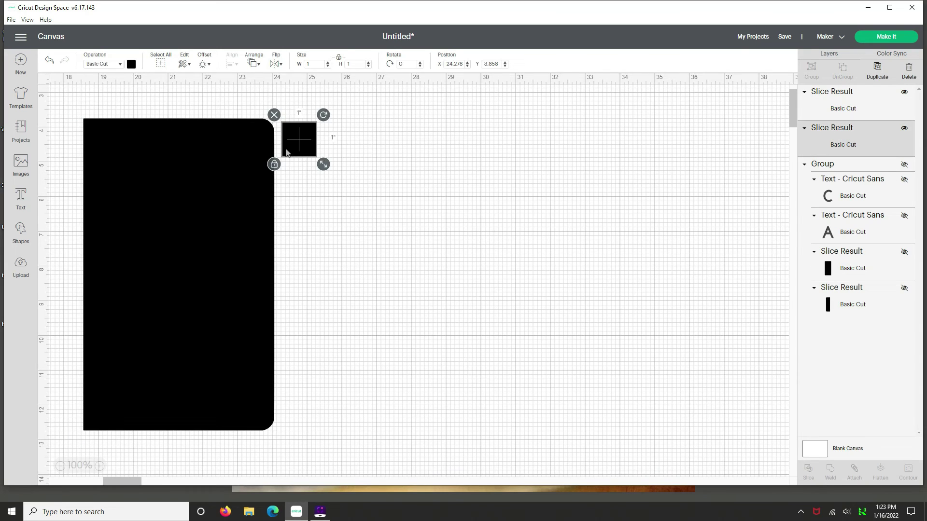
pyautogui.moveTo(304, 140); pyautogui.dragTo(403, 138)
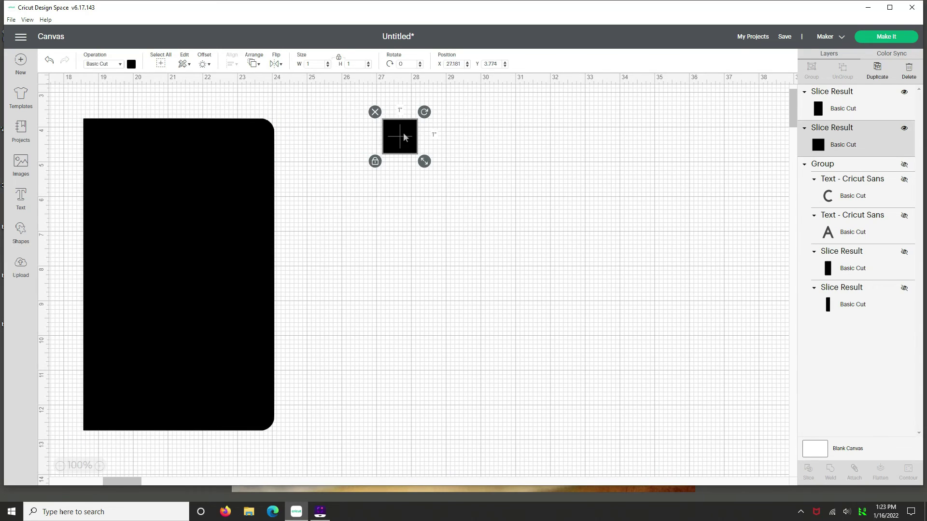
pyautogui.press('Delete')
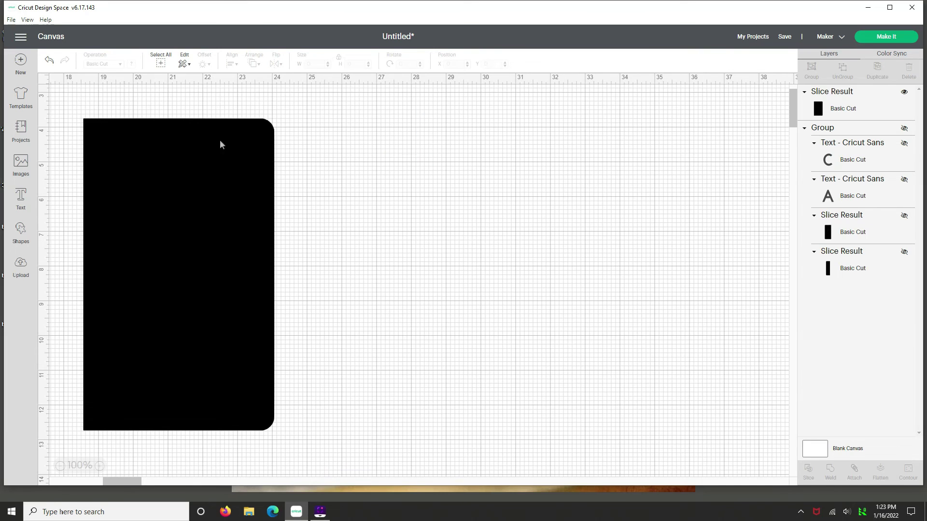
# - Resize the black rounded rectangle to 9 inches tall, making it 5.5 × 9 in
pyautogui.click(174, 175)
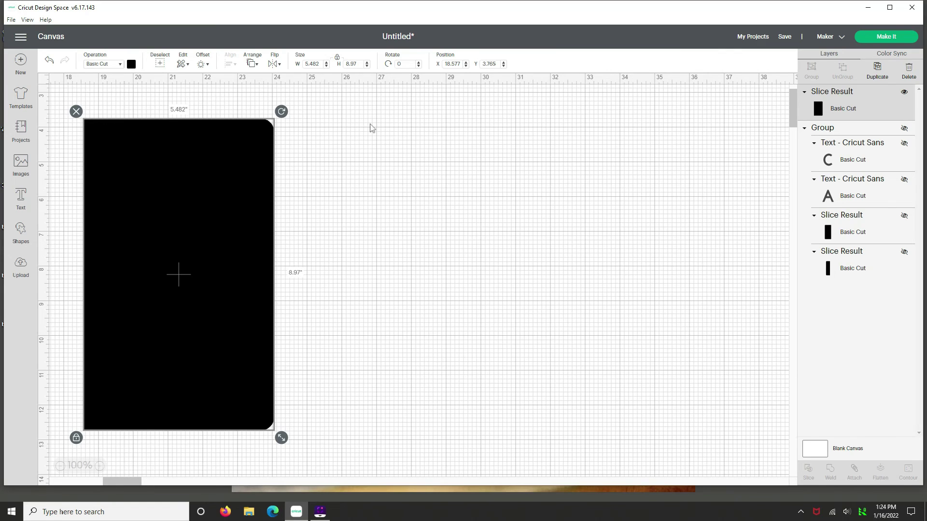
pyautogui.click(332, 58)
pyautogui.press('Tab')
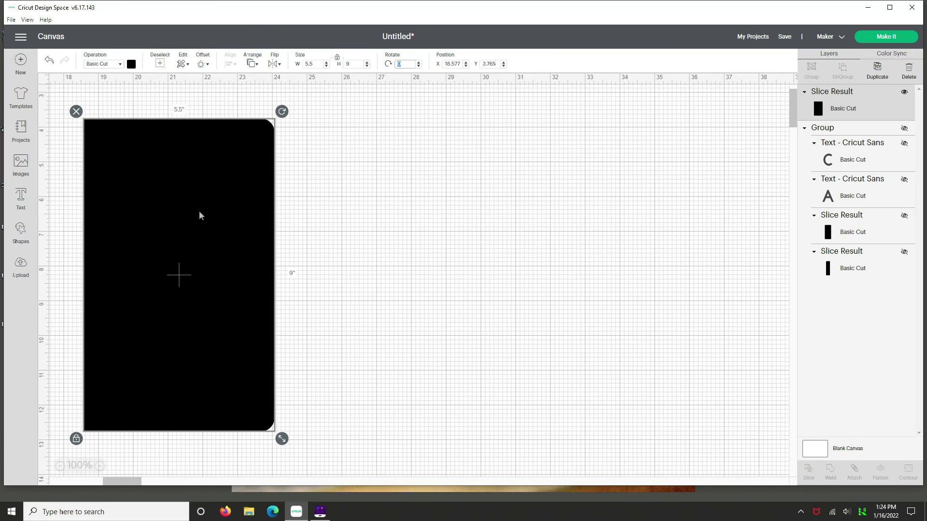
pyautogui.click(325, 259)
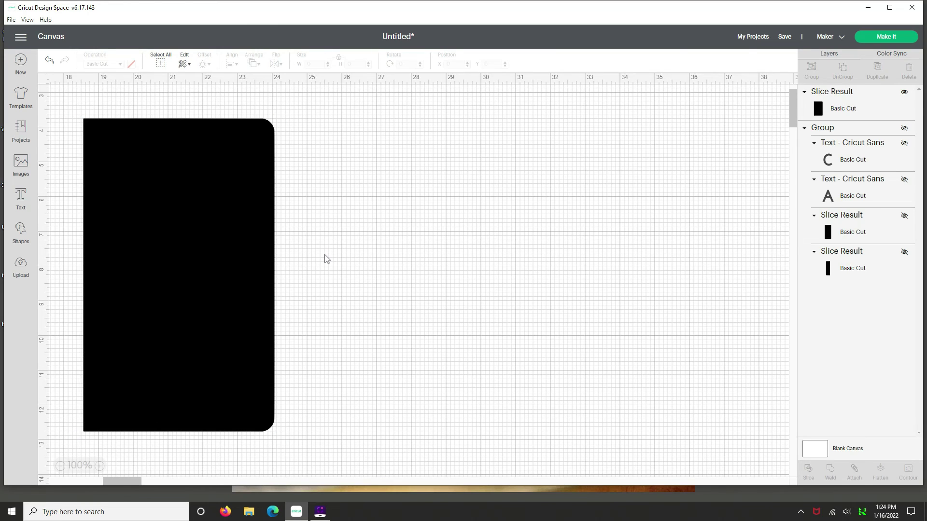
pyautogui.click(201, 269)
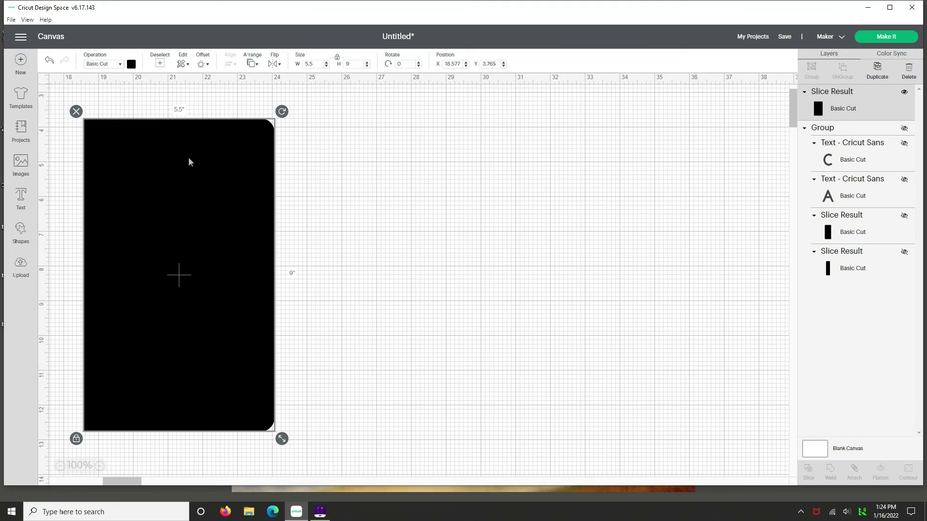
# - Place the 9-inch rounded piece in a row to the right of the other two pieces
pyautogui.moveTo(244, 160); pyautogui.dragTo(523, 146)
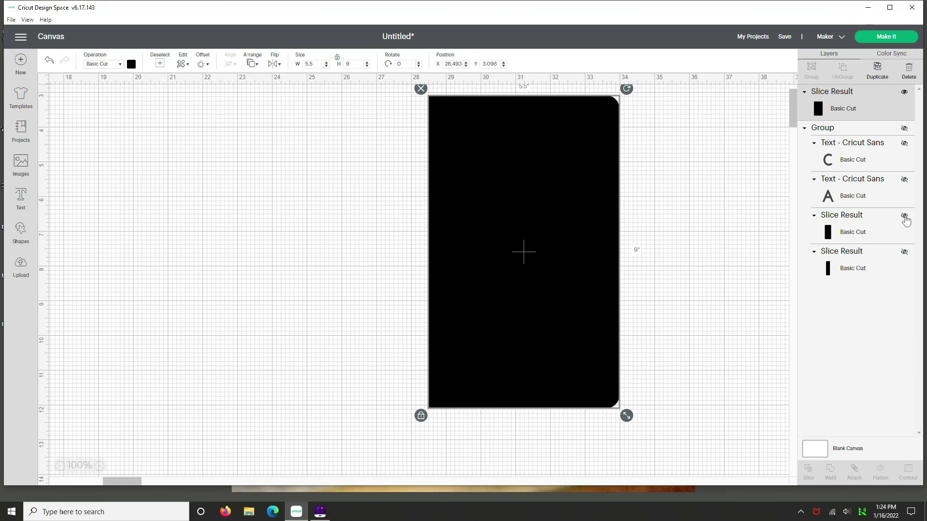
pyautogui.click(905, 217)
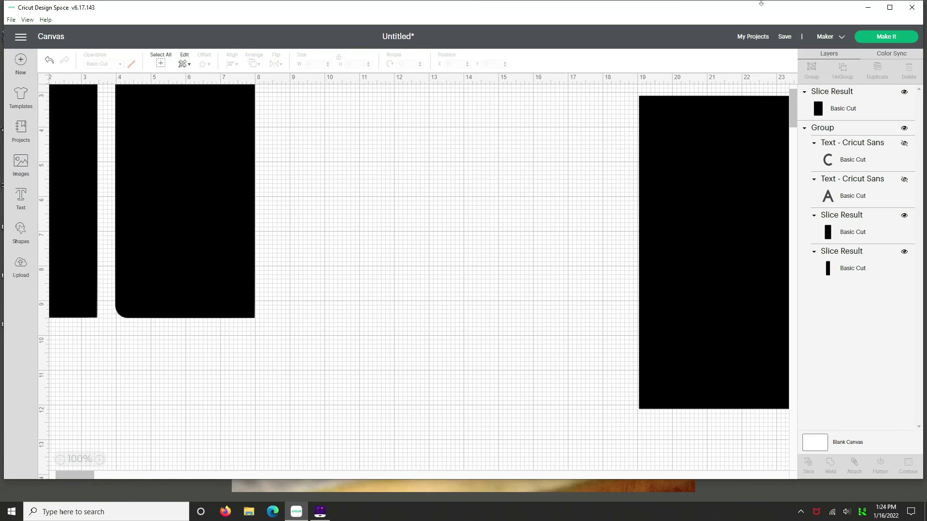
pyautogui.moveTo(686, 161); pyautogui.dragTo(341, 151)
pyautogui.scroll(2, 313, 288)
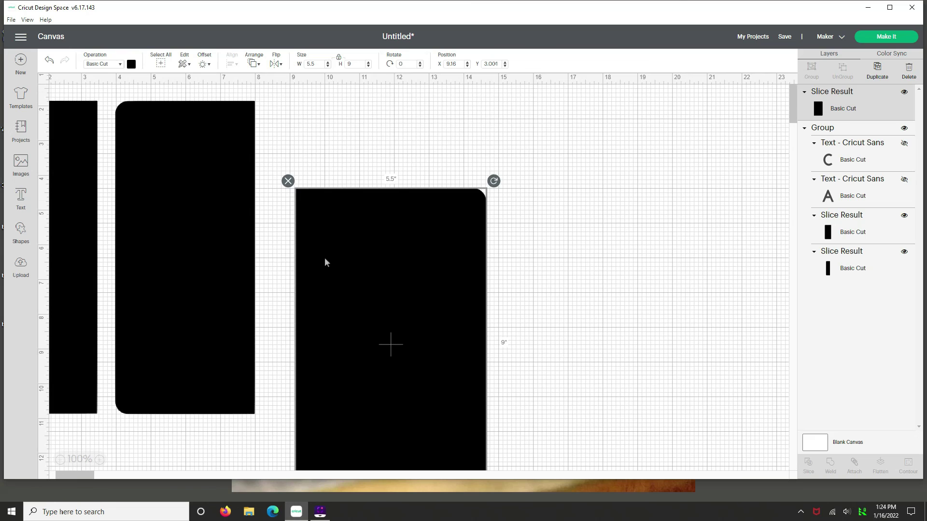
pyautogui.moveTo(325, 262); pyautogui.dragTo(304, 175)
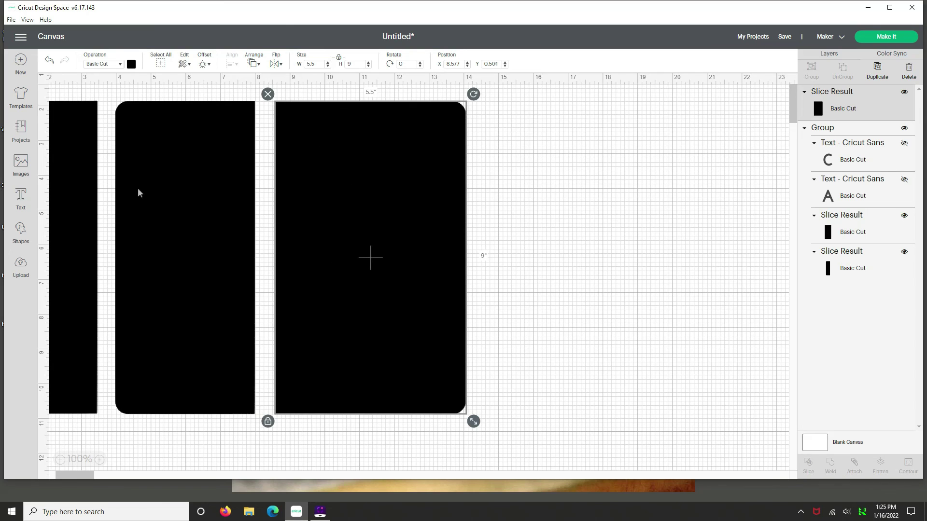
pyautogui.hscroll(-3, 217, 475)
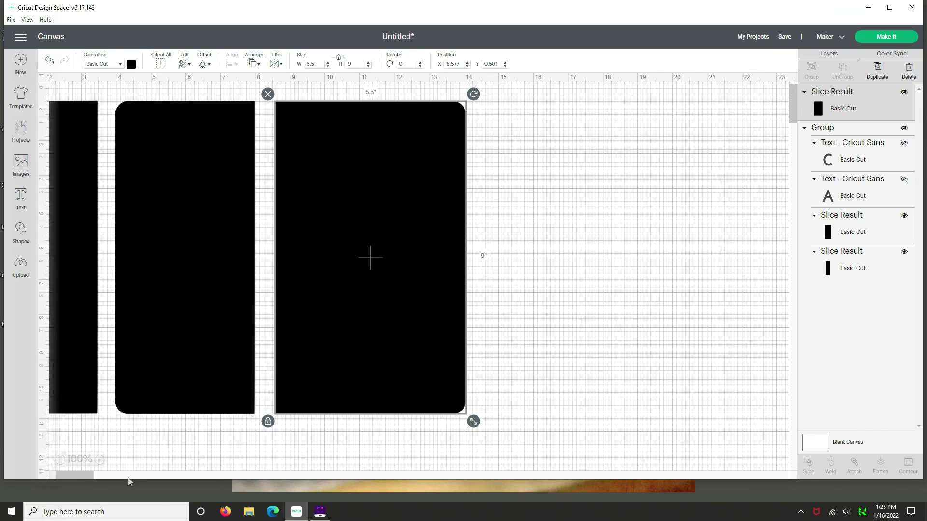
pyautogui.click(128, 164)
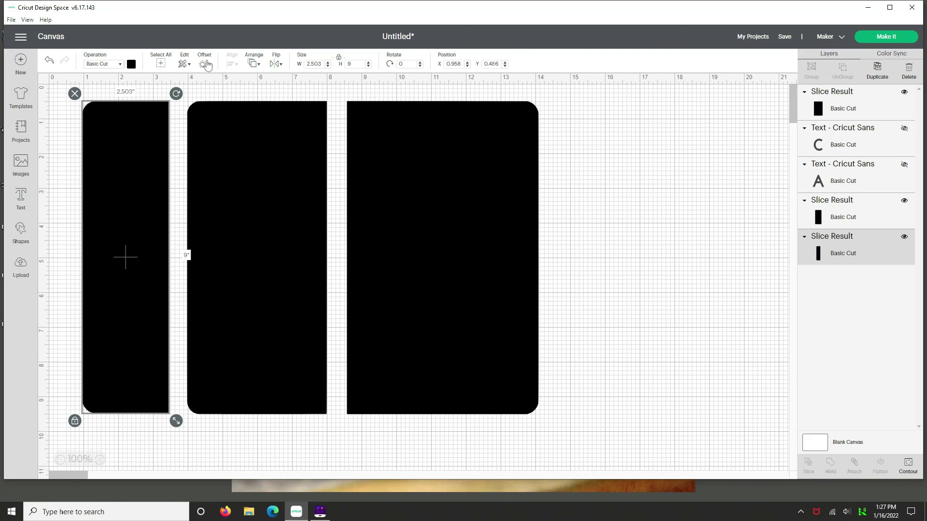
# - Apply a -0.5 in rounded-corner offset to the narrow piece, giving a 1.616 × 8.105 inset
pyautogui.click(205, 64)
pyautogui.moveTo(255, 121); pyautogui.dragTo(247, 120)
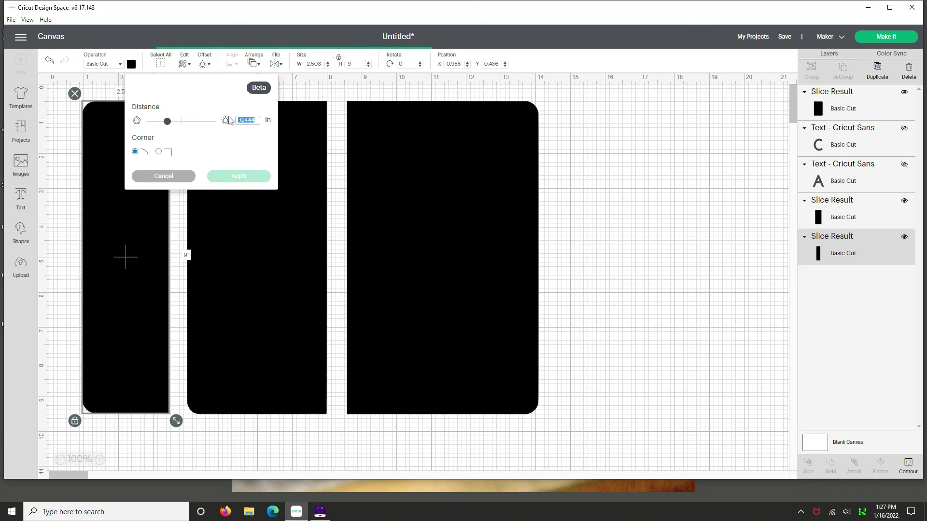
pyautogui.press('BackSpace')
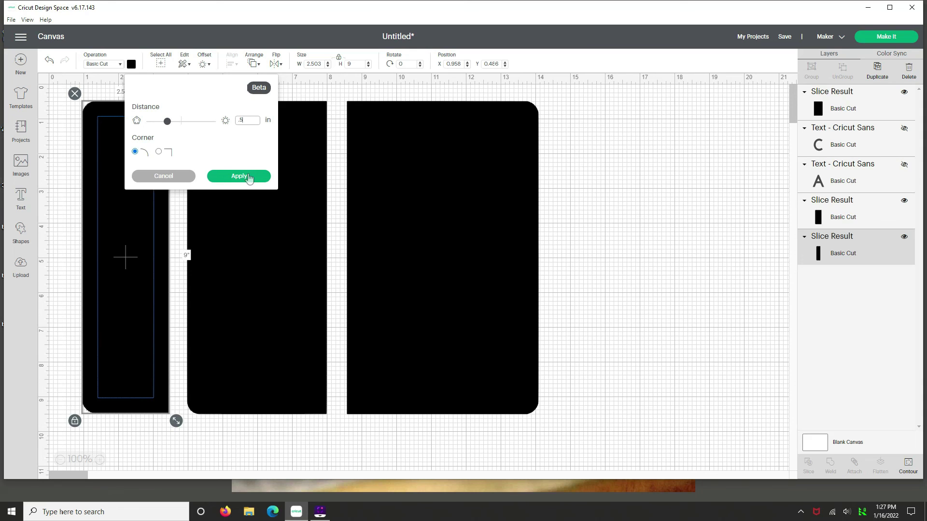
pyautogui.click(248, 177)
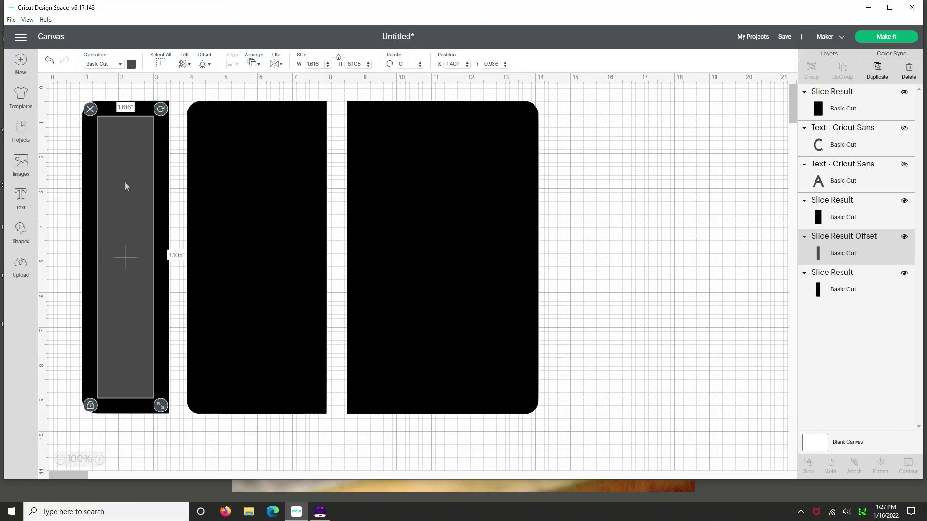
# - Add a -0.5 in inset offset to the middle piece, giving 3.115 × 8.131
pyautogui.click(249, 192)
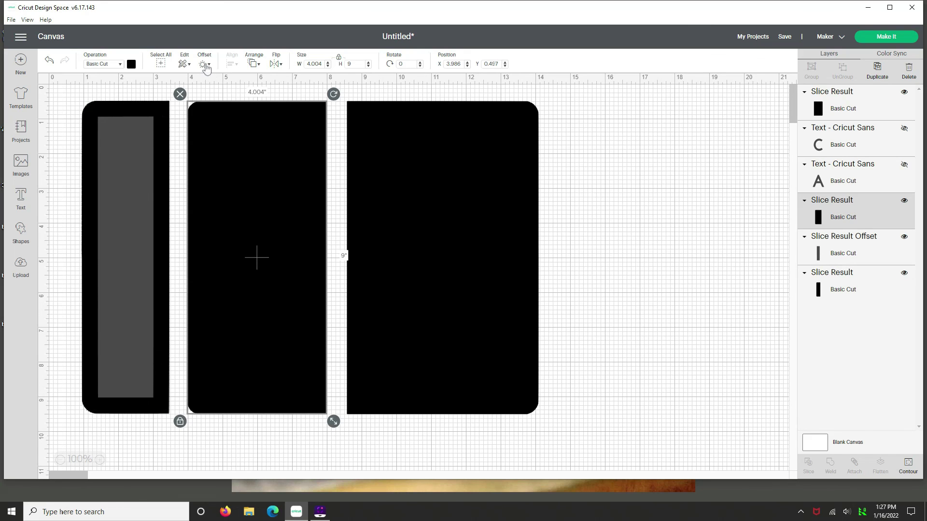
pyautogui.click(204, 64)
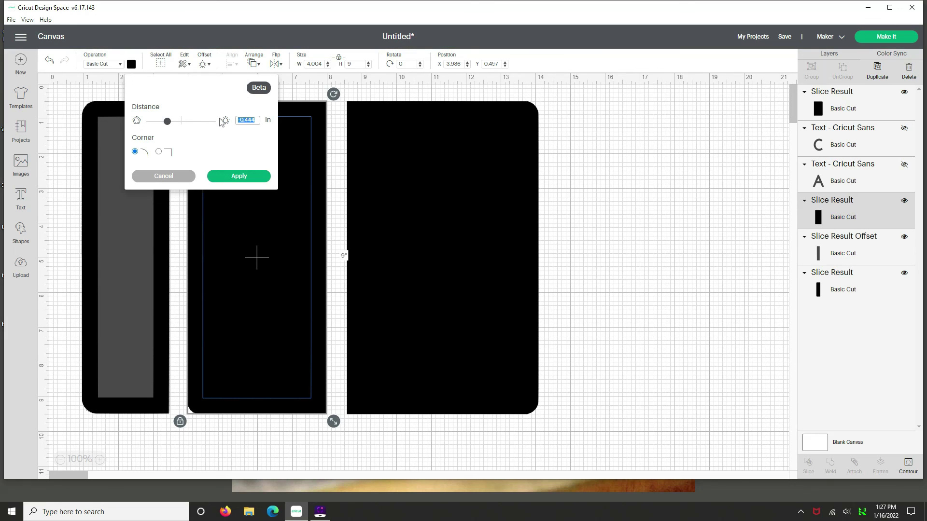
pyautogui.write('.5')
pyautogui.click(252, 180)
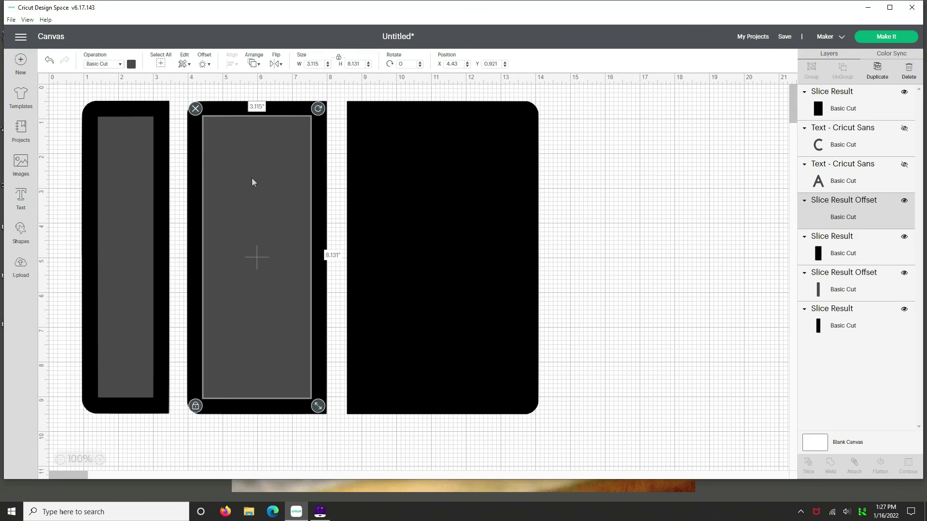
# - Add a -0.5 in inset offset to the right rounded piece, giving 4.611 × 8.111
pyautogui.click(482, 176)
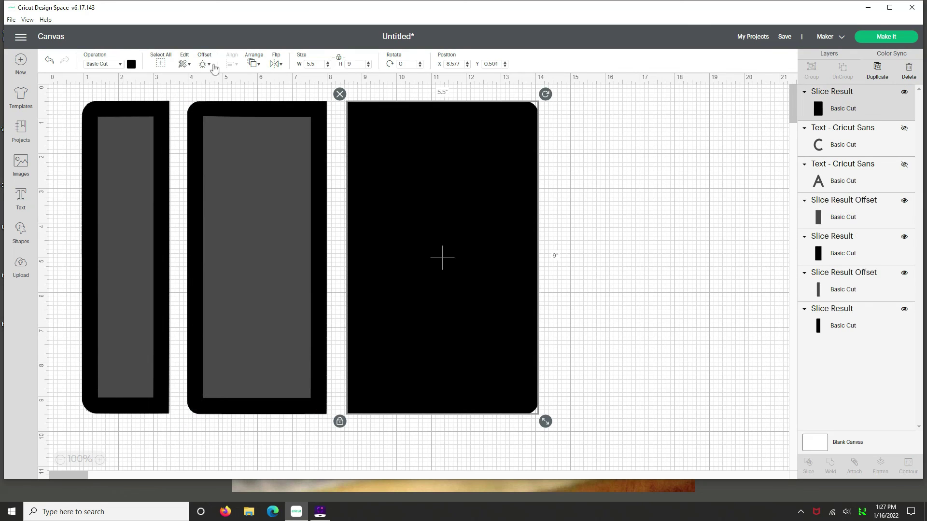
pyautogui.click(205, 65)
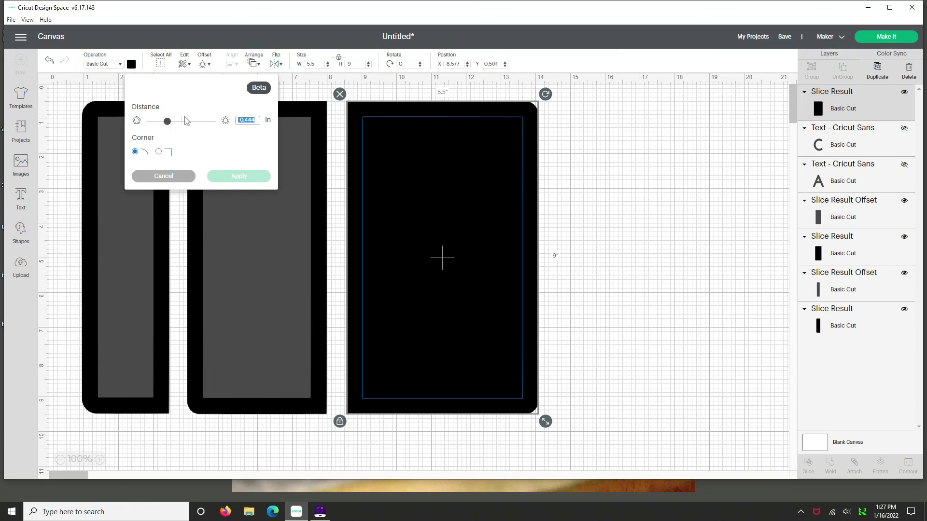
pyautogui.write('.5')
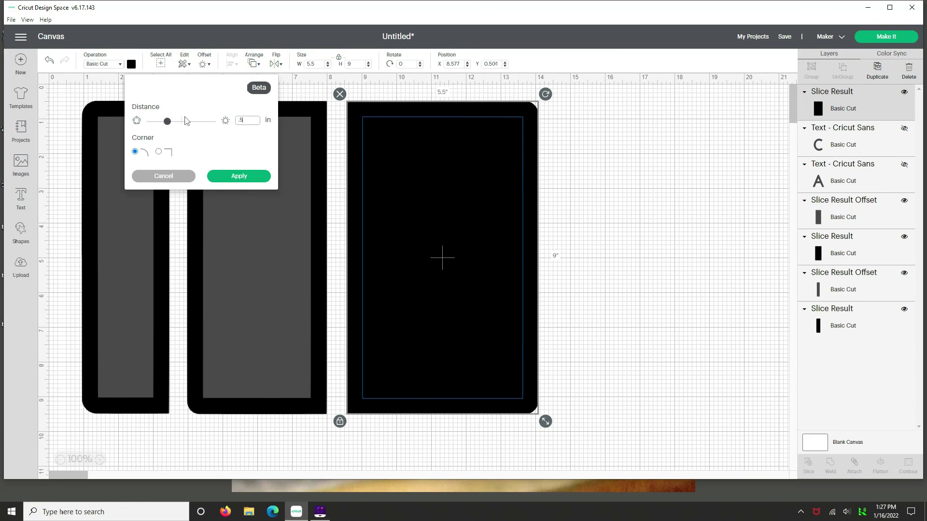
pyautogui.click(246, 177)
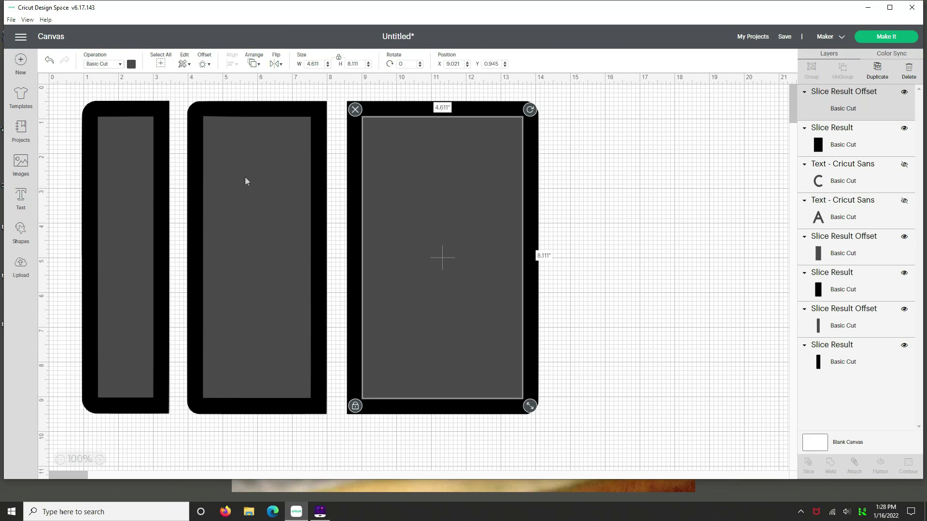
pyautogui.click(124, 234)
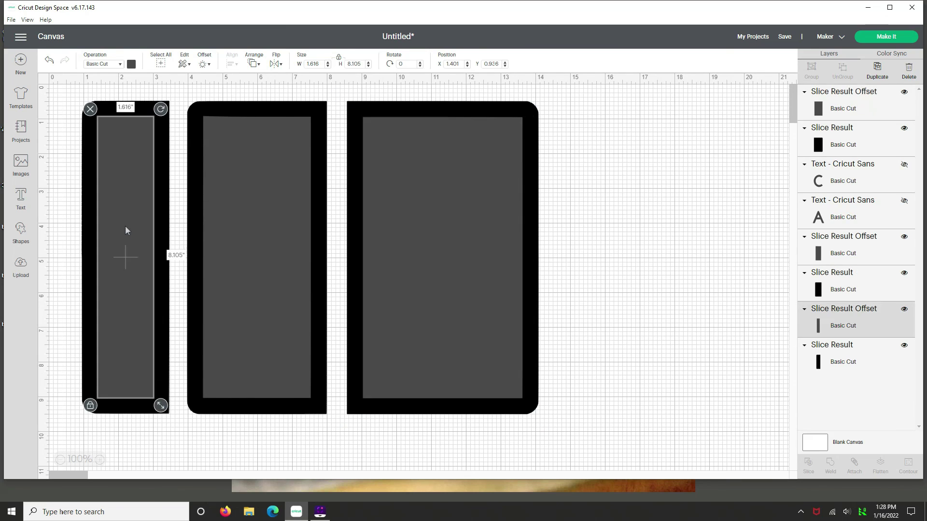
pyautogui.moveTo(122, 221); pyautogui.dragTo(647, 207)
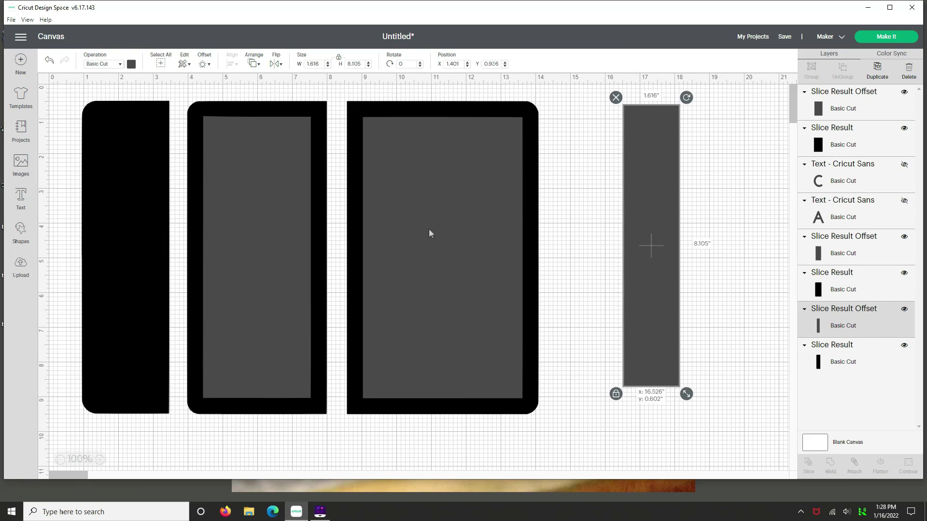
pyautogui.moveTo(429, 235); pyautogui.dragTo(644, 252)
pyautogui.moveTo(249, 239); pyautogui.dragTo(667, 233)
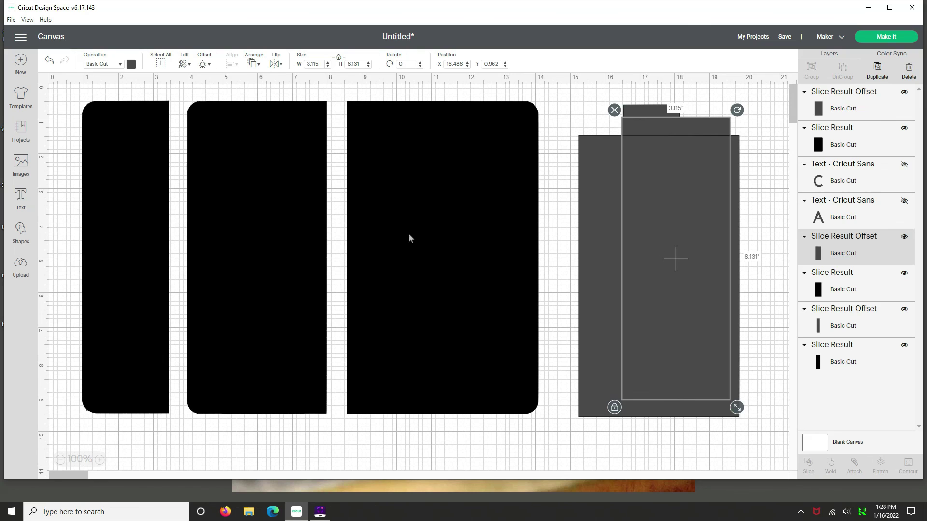
pyautogui.moveTo(657, 238); pyautogui.dragTo(442, 219)
pyautogui.click(579, 213)
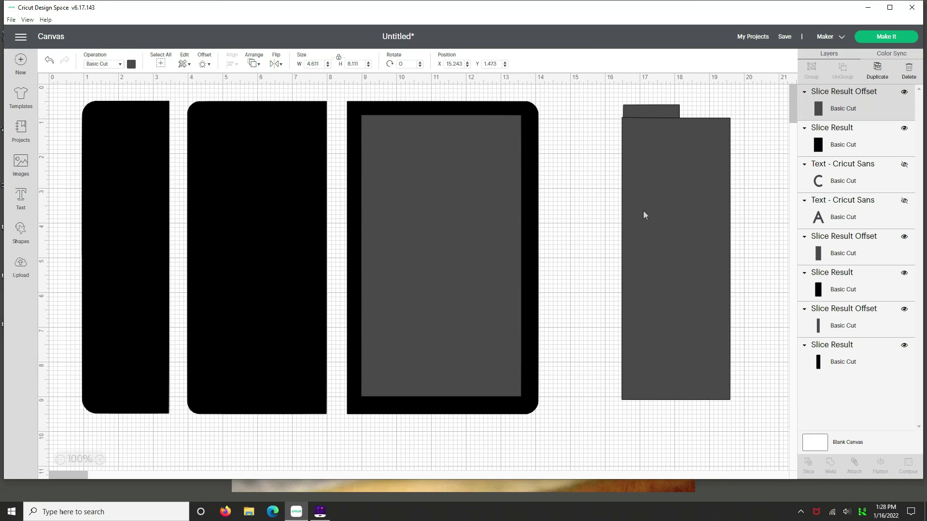
pyautogui.moveTo(665, 215); pyautogui.dragTo(119, 206)
pyautogui.click(645, 198)
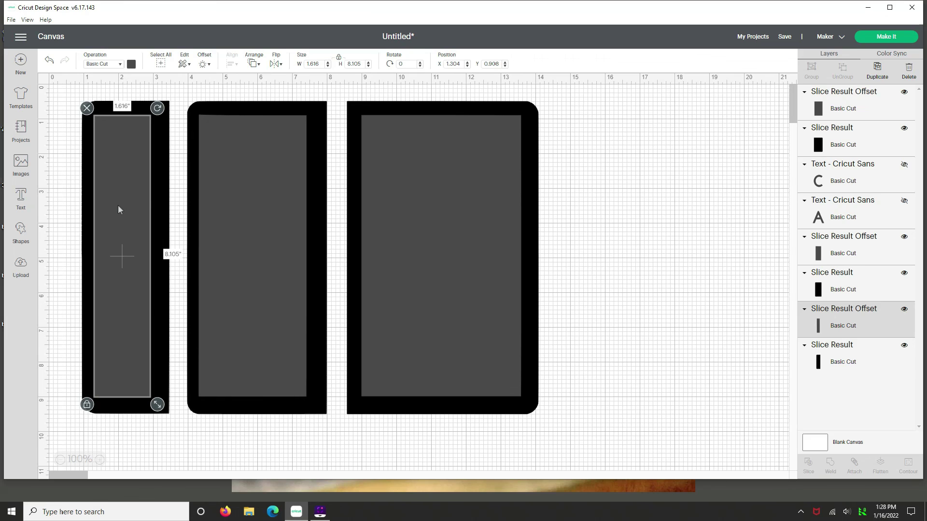